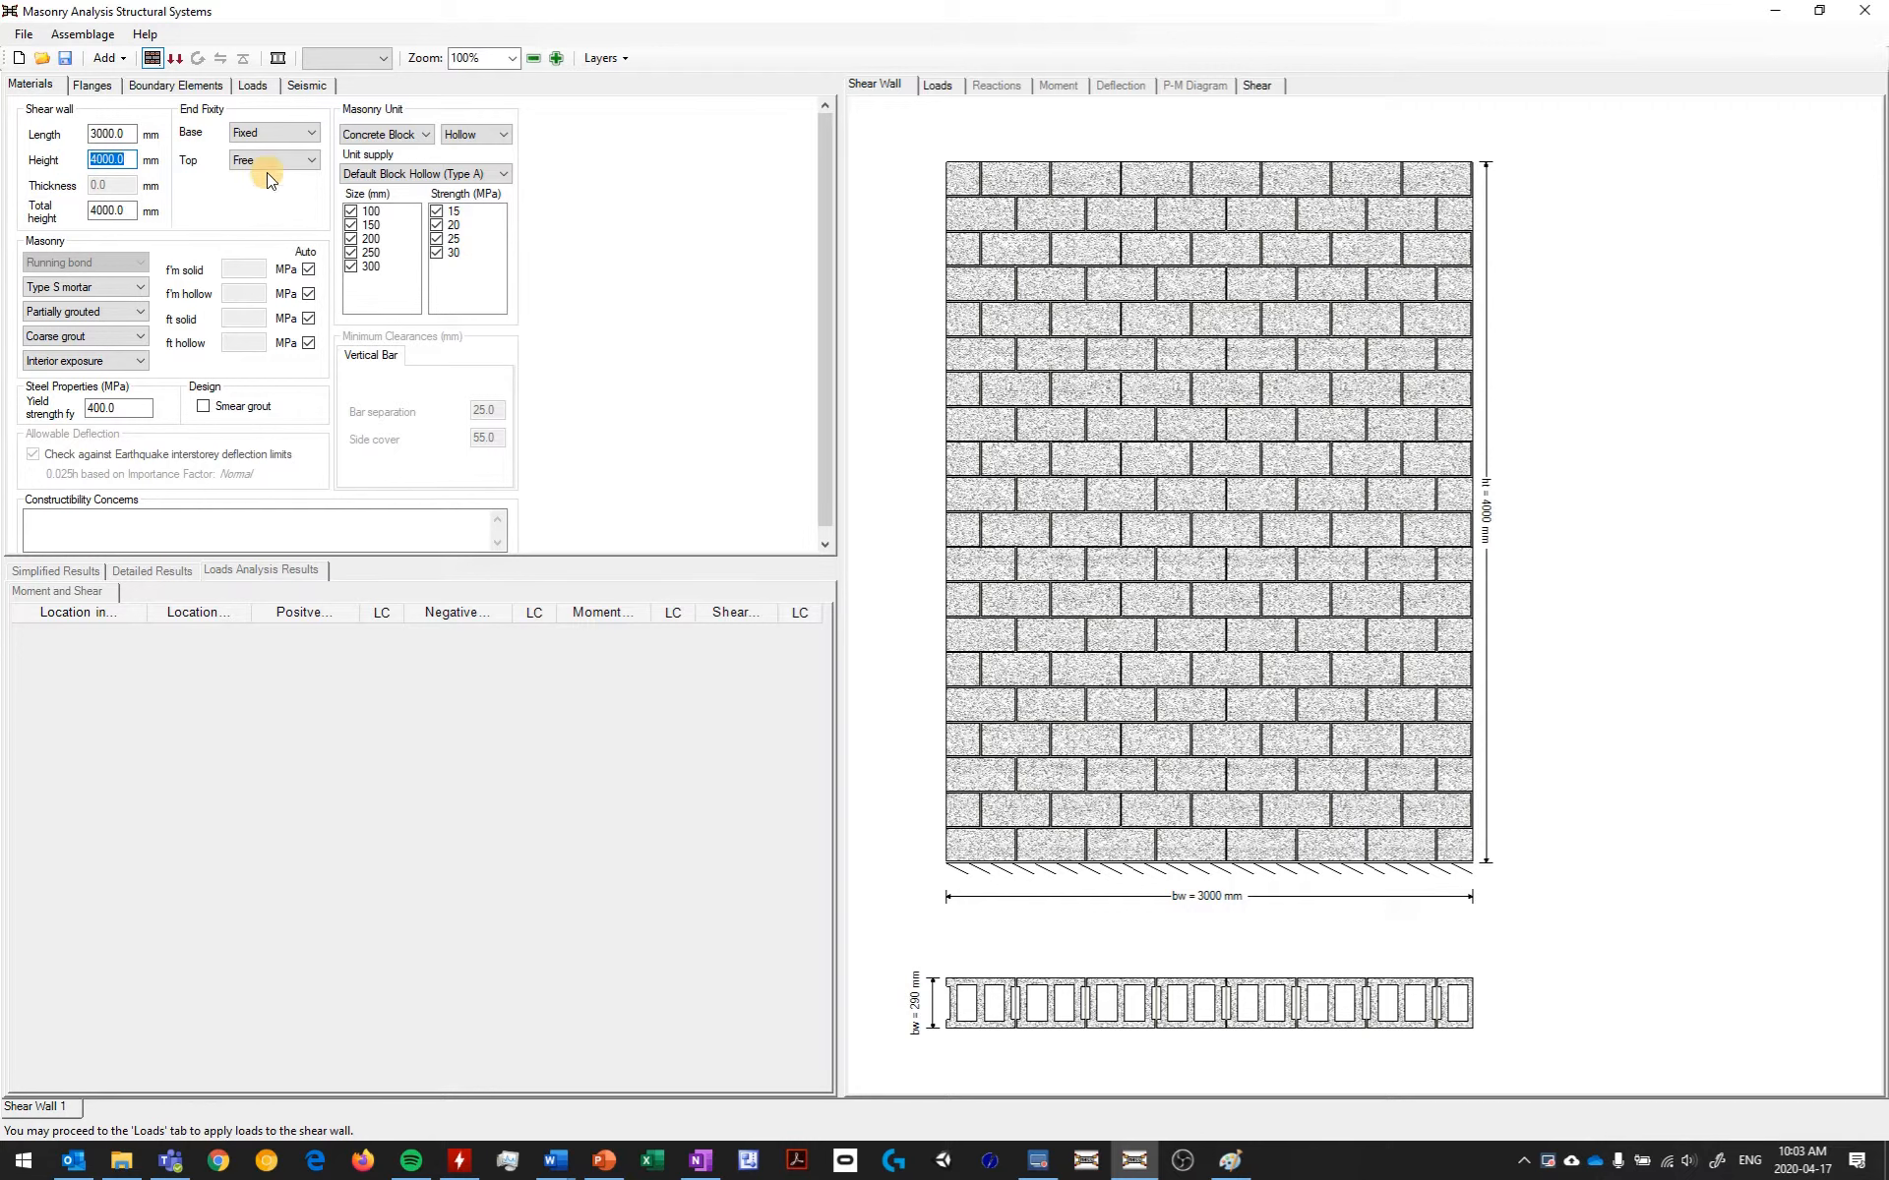
Add a 100 kN point load at 4000 mm on the shear wall and set its type to Earthquake.
click(306, 85)
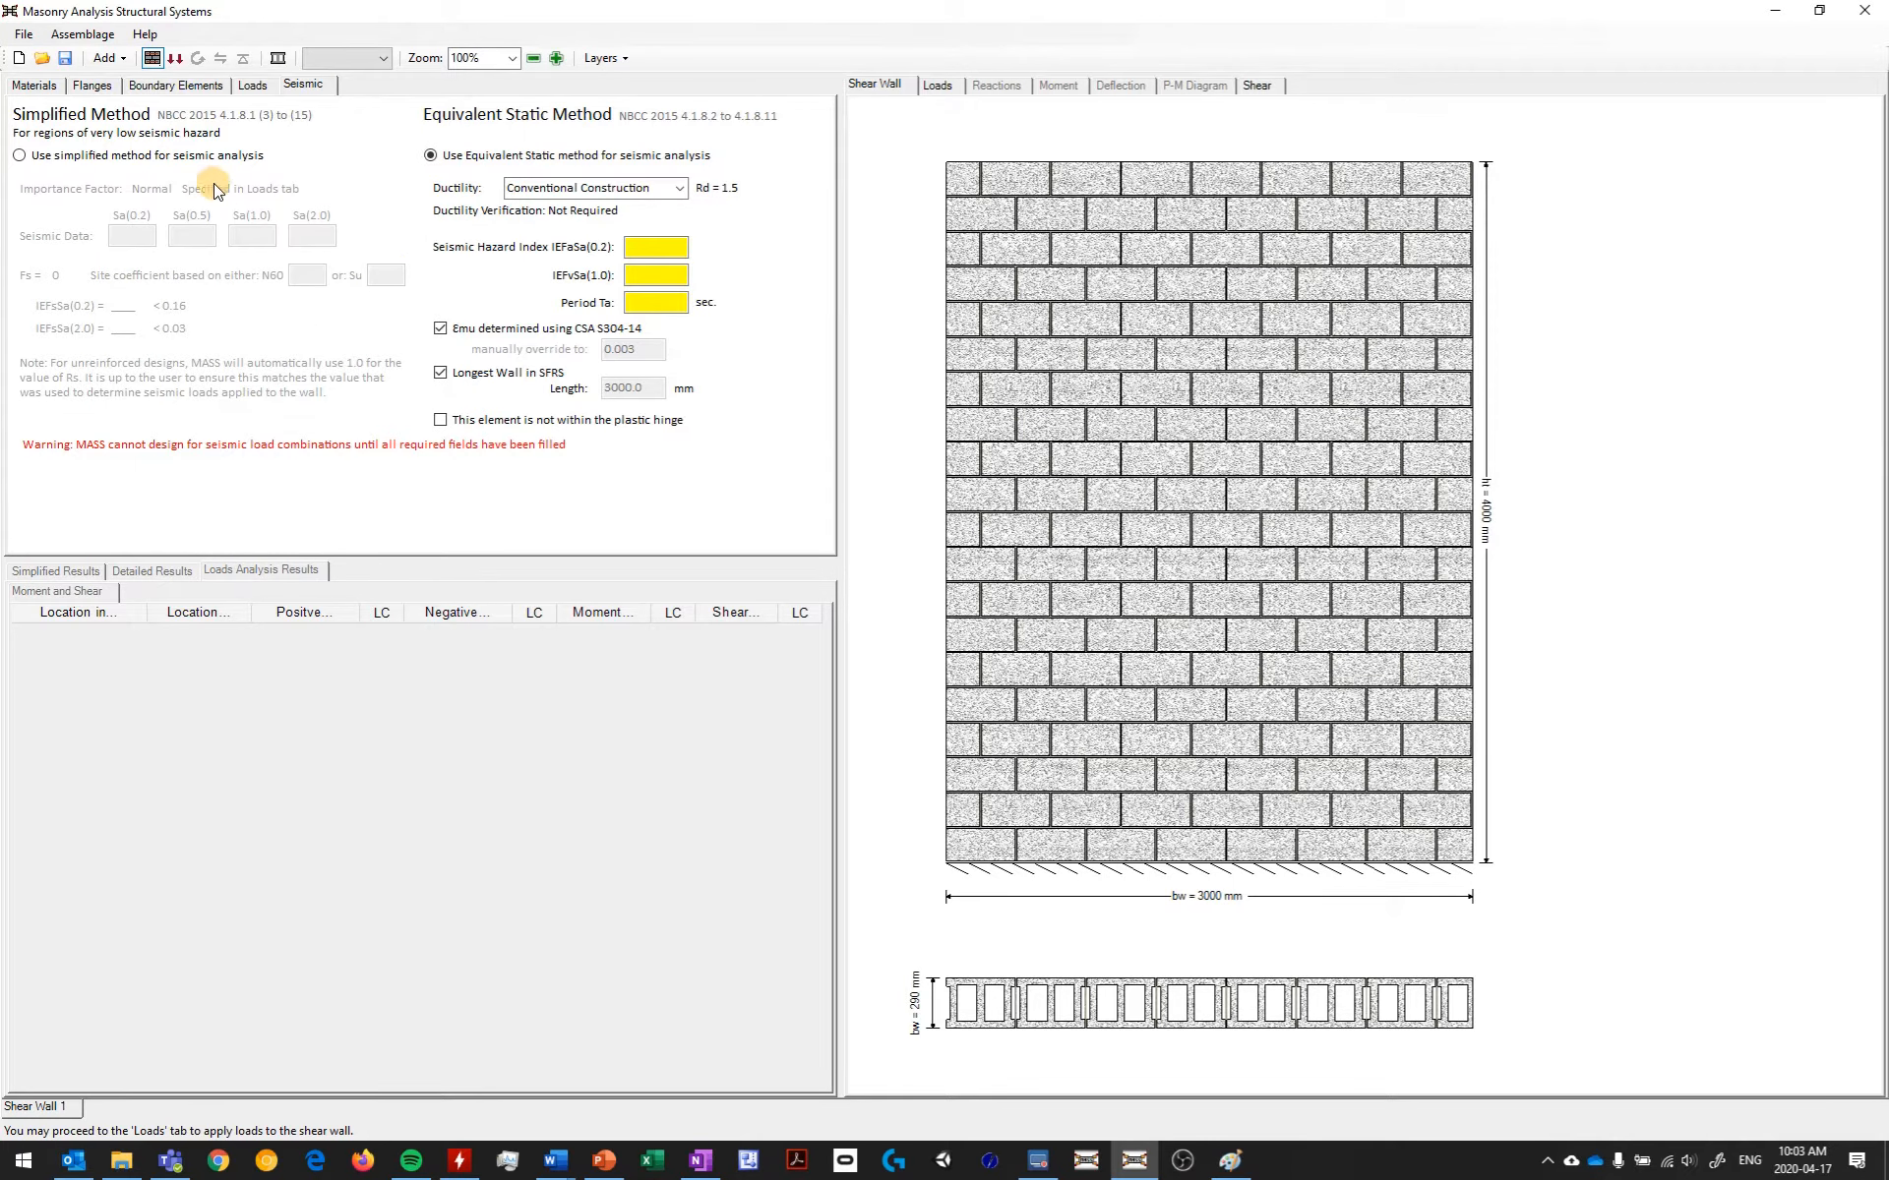
click(252, 87)
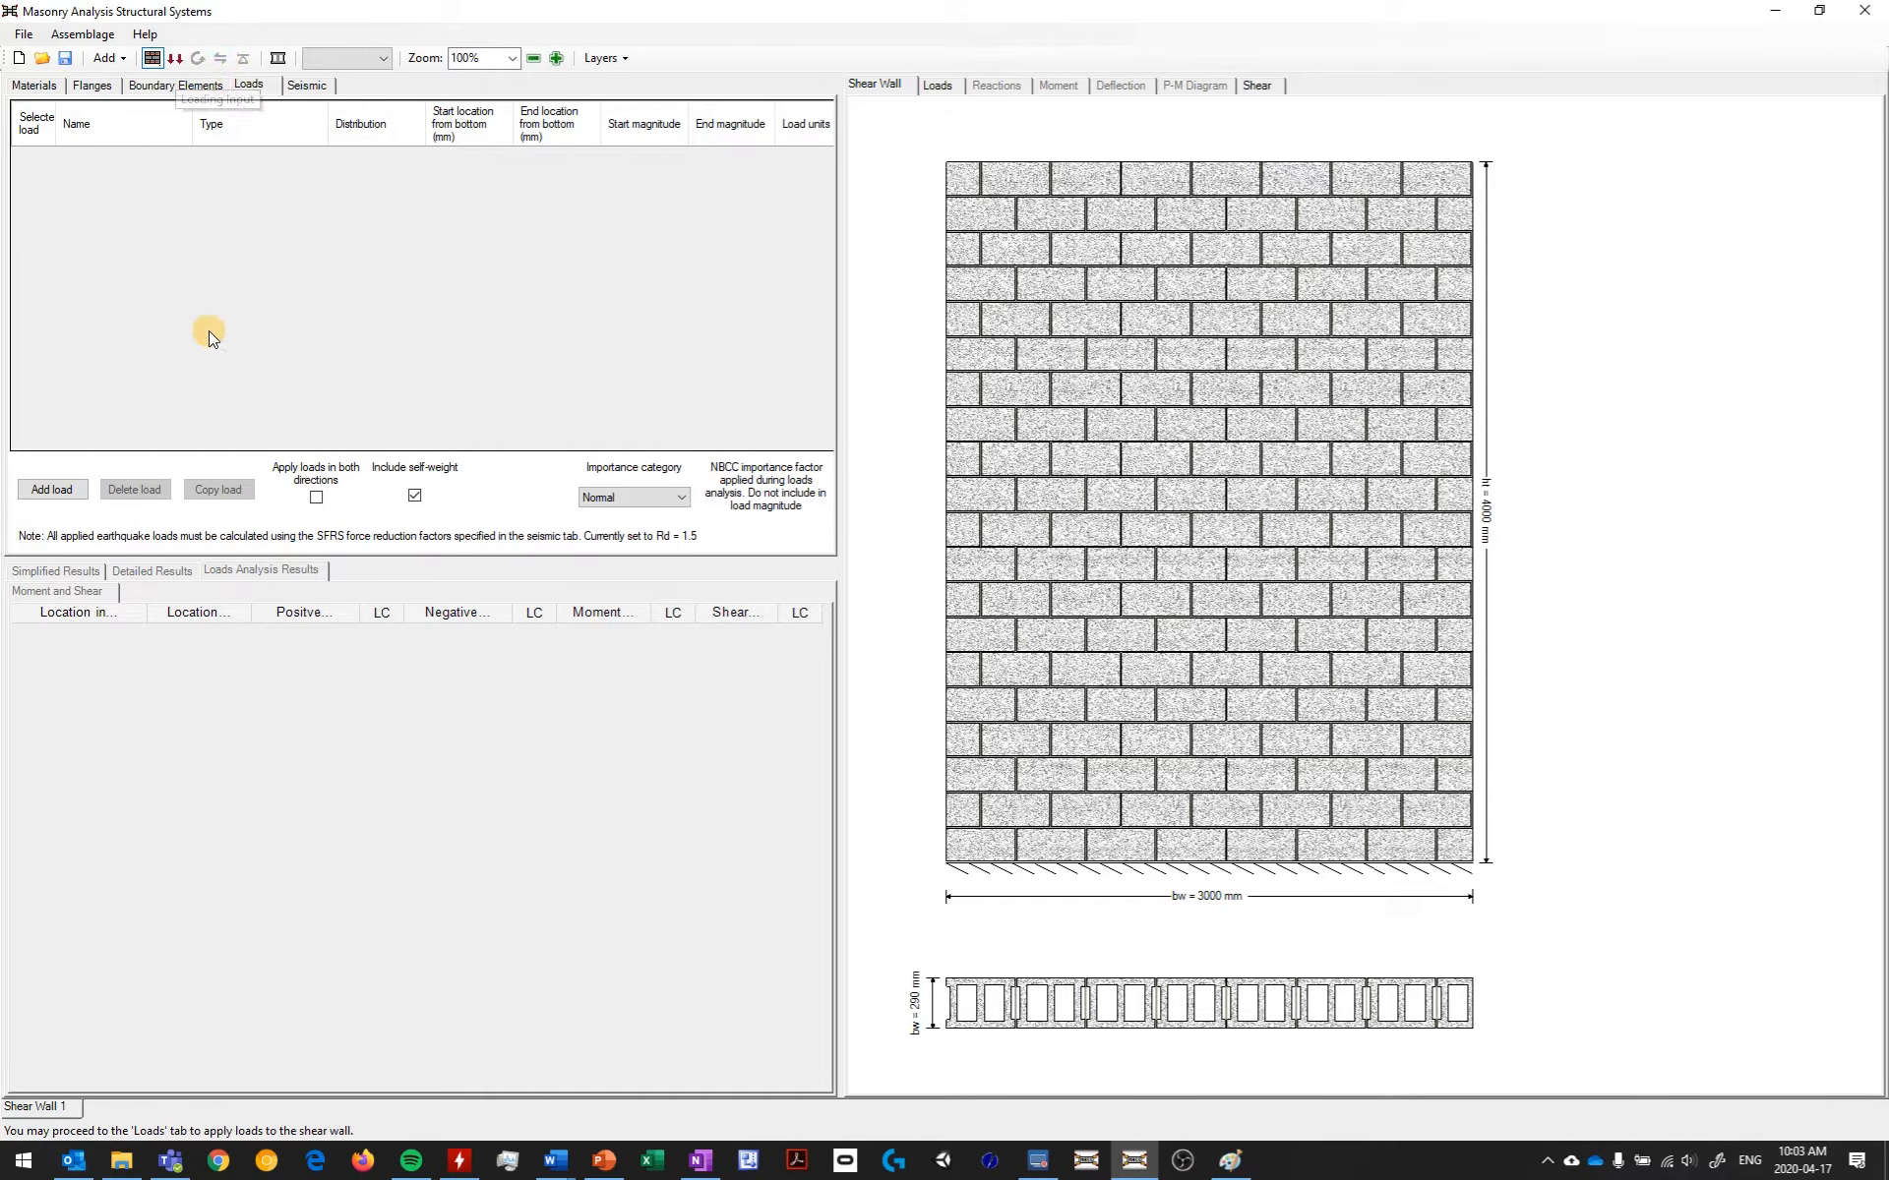
click(55, 488)
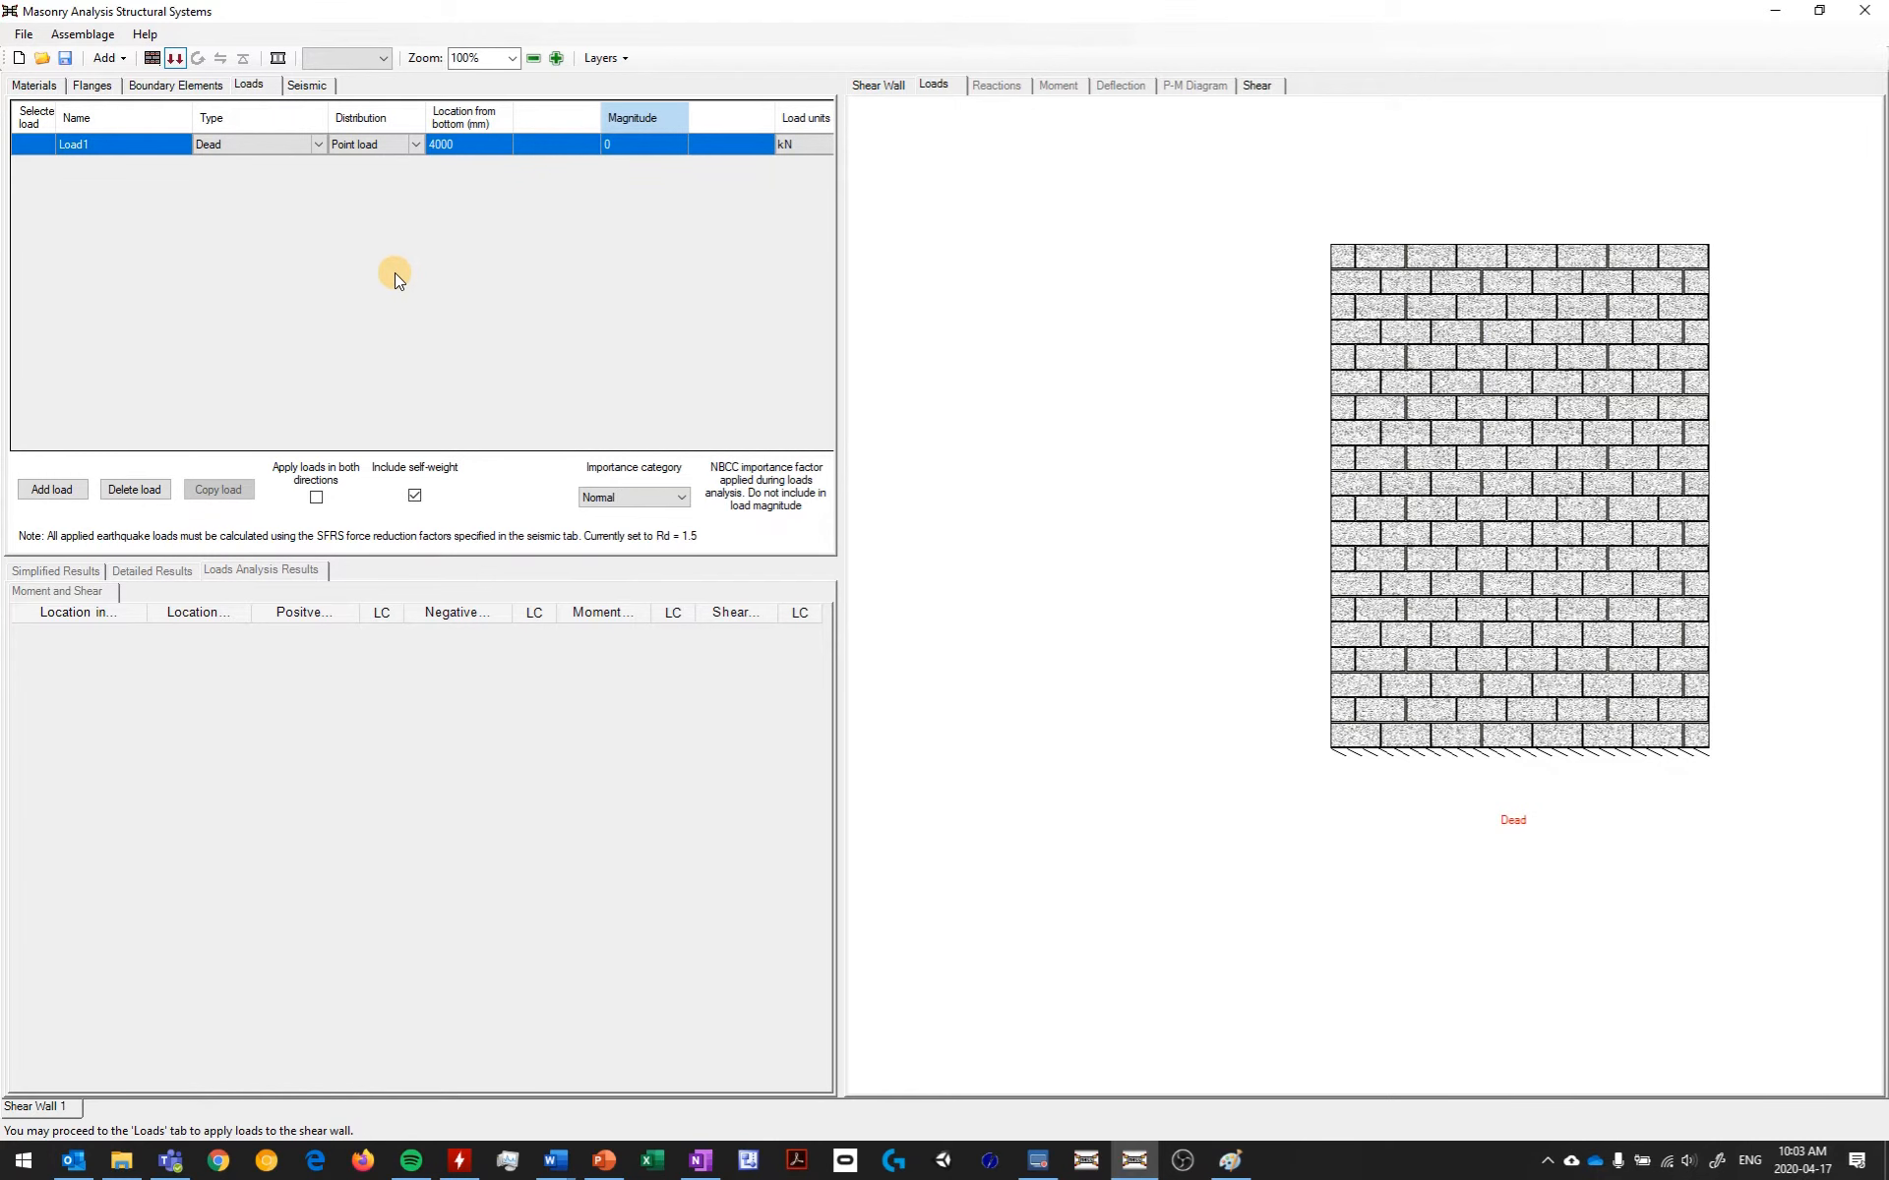
text(100)
key(Return)
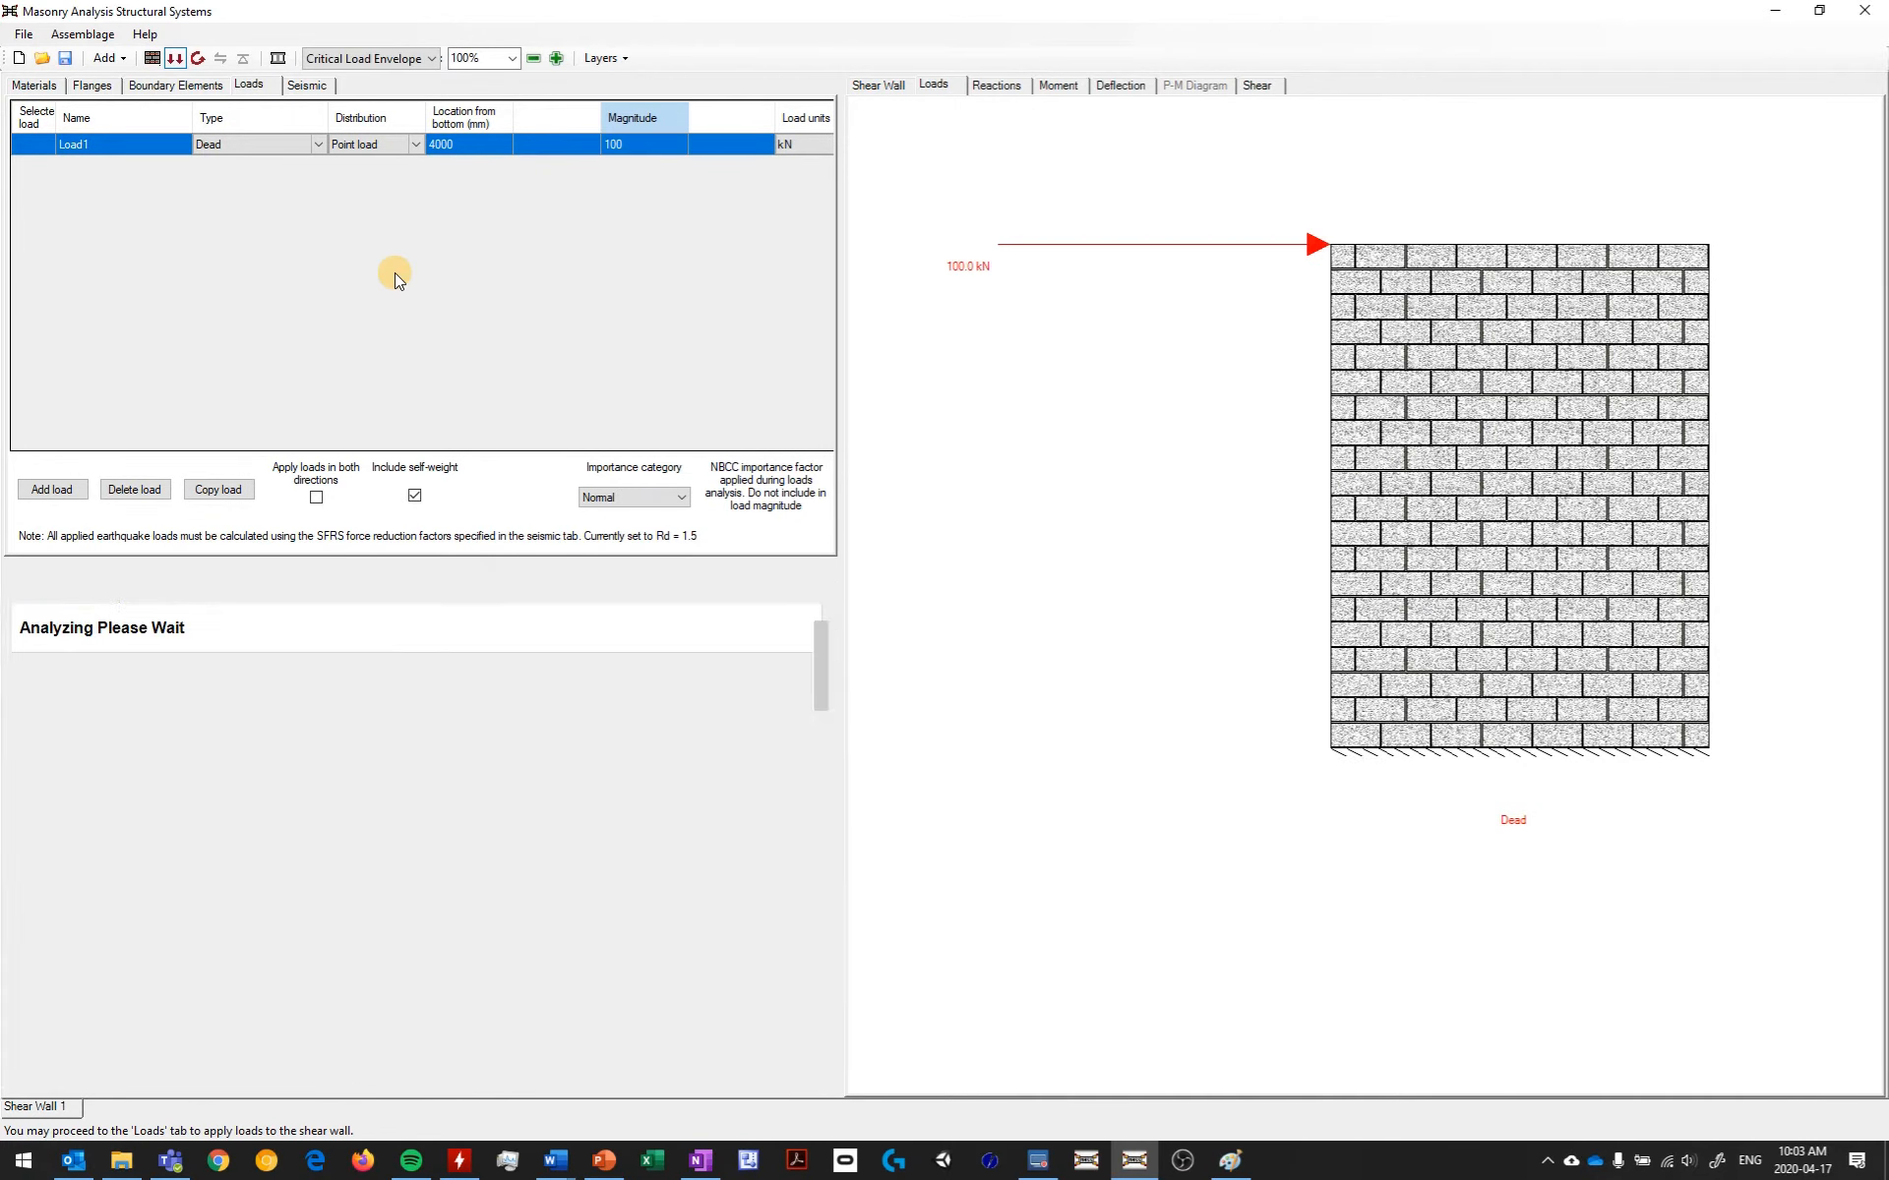
click(299, 139)
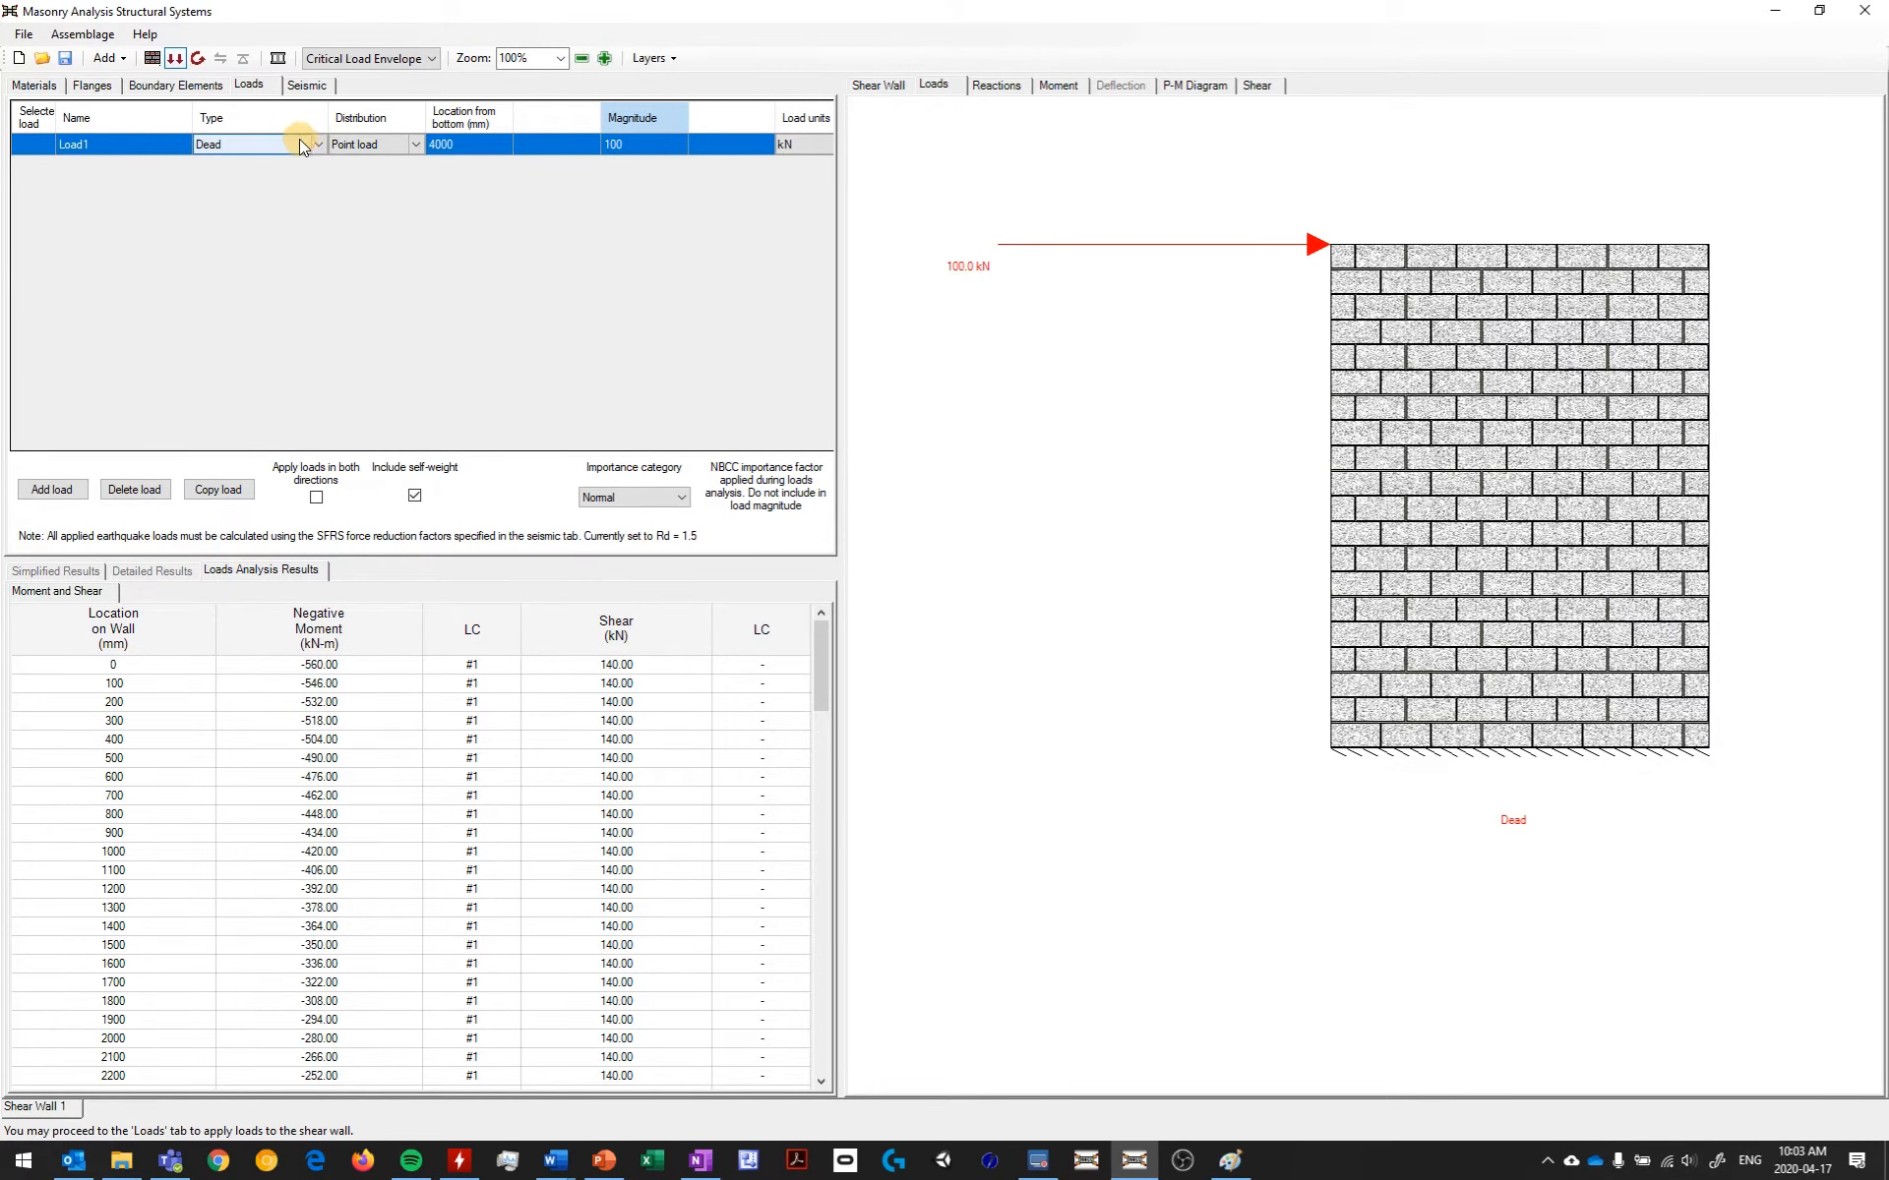
click(316, 145)
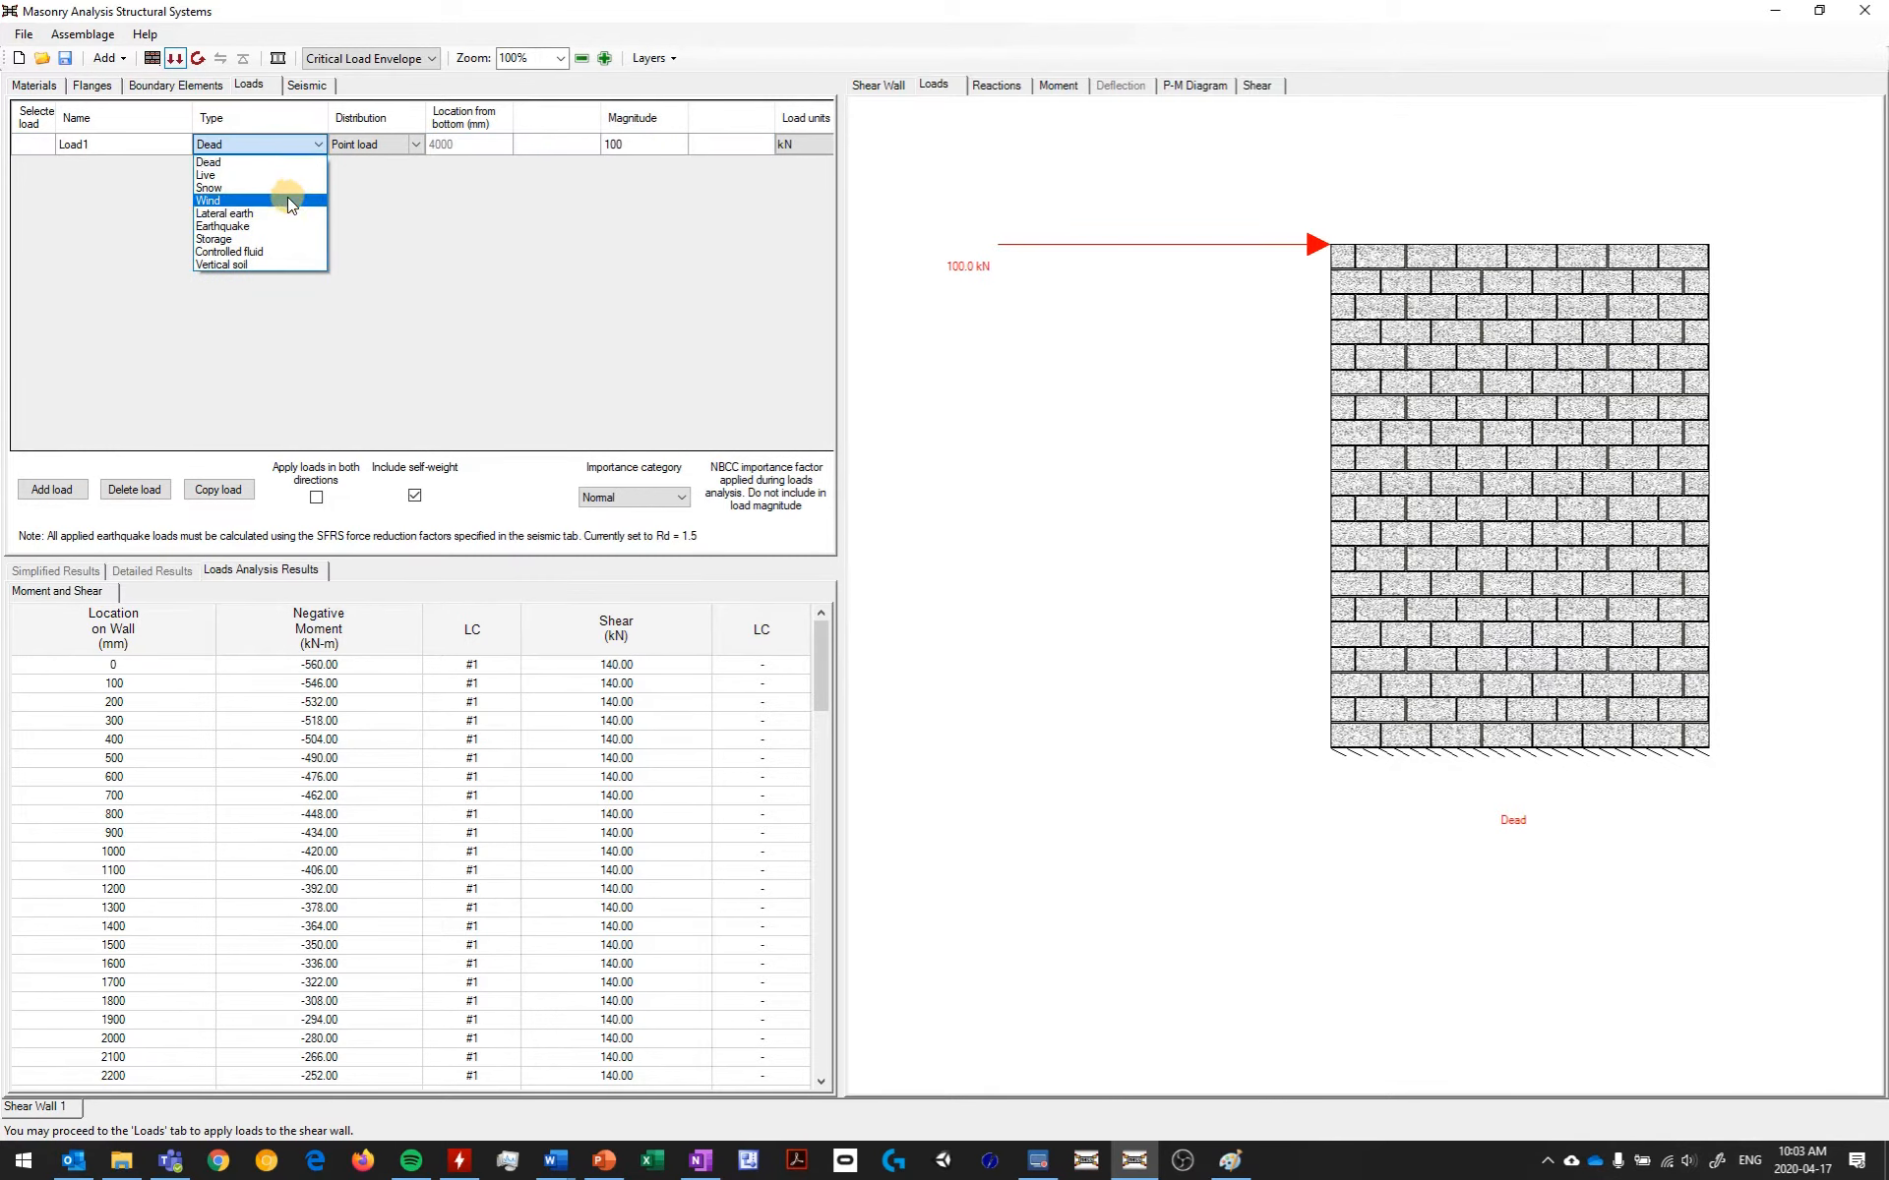
click(251, 228)
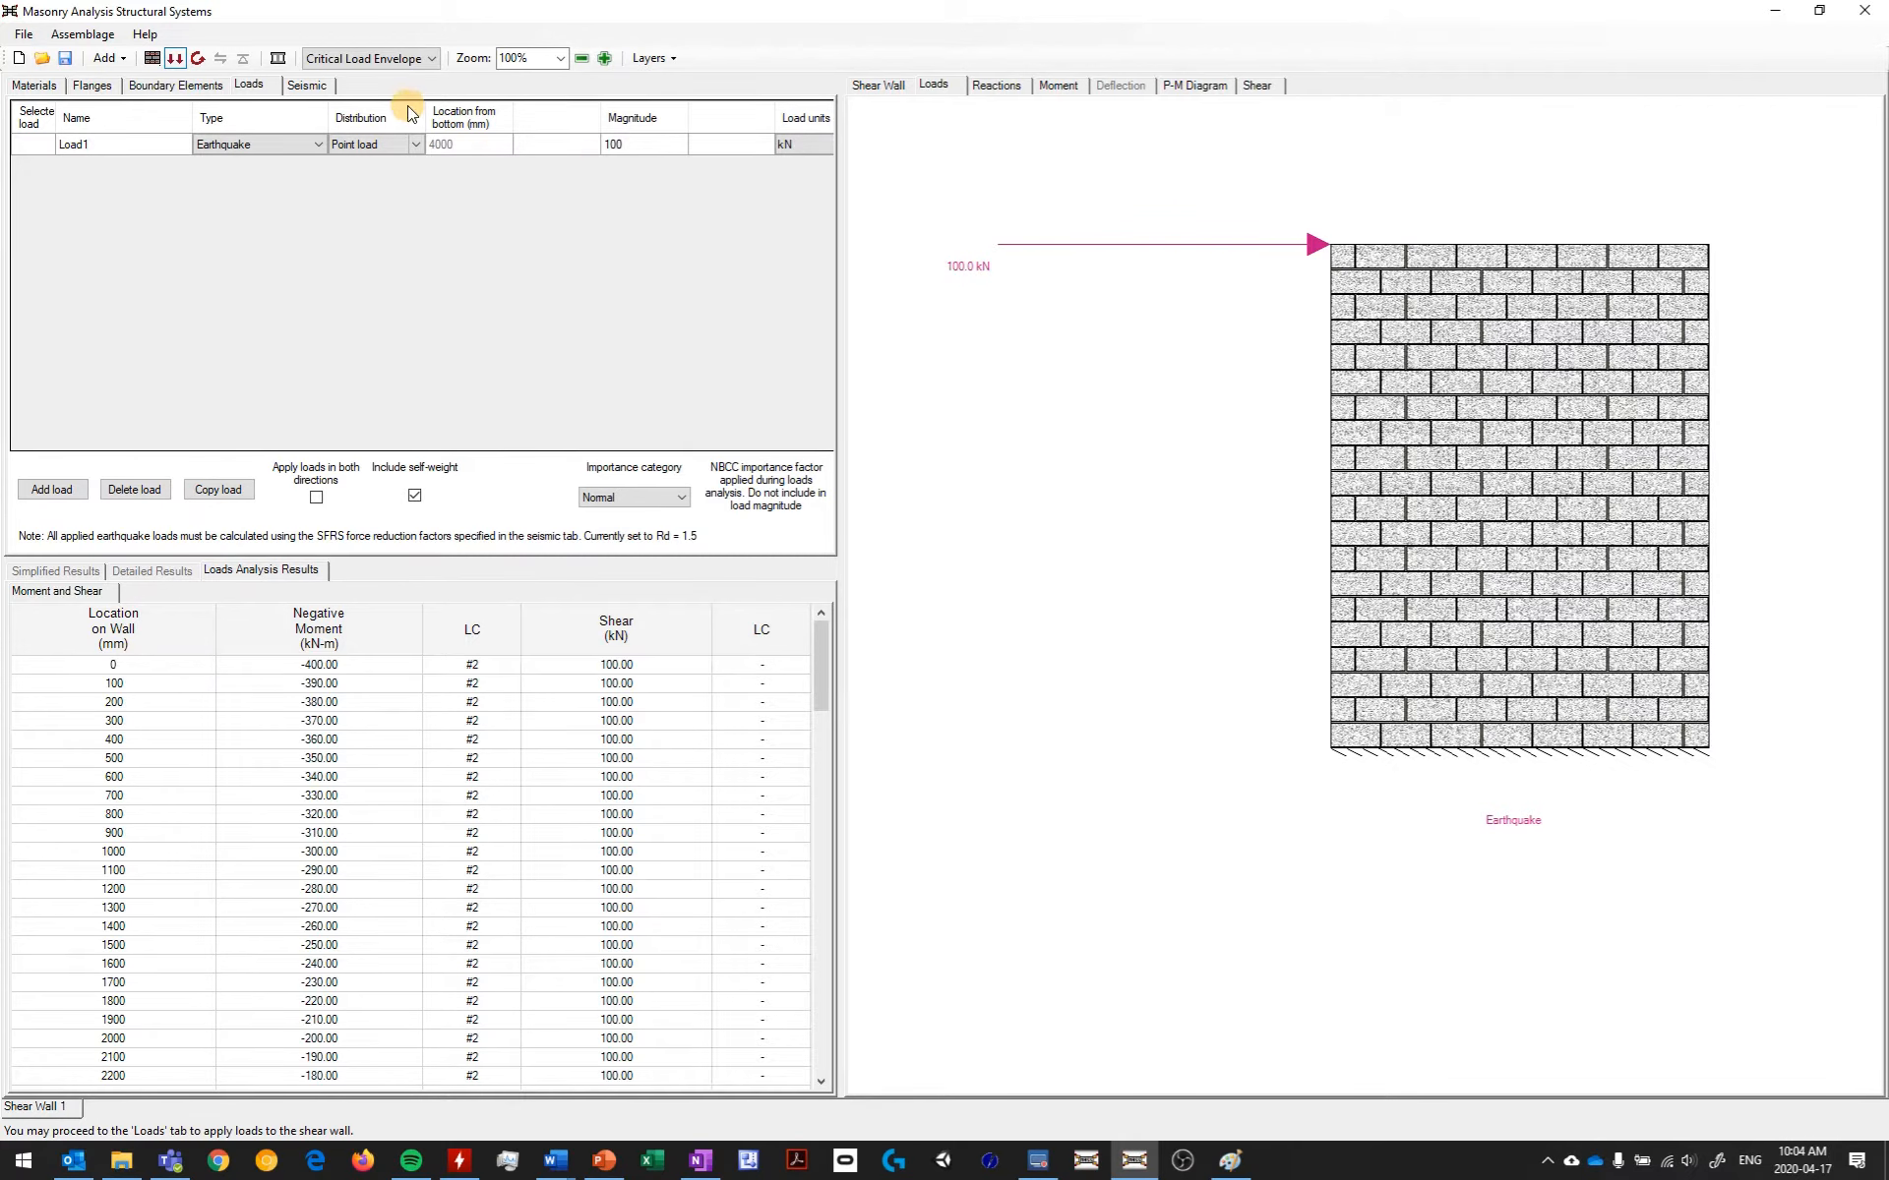
Try the simplified method in the seismic settings, and switch back to the Equivalent Static method.
click(319, 88)
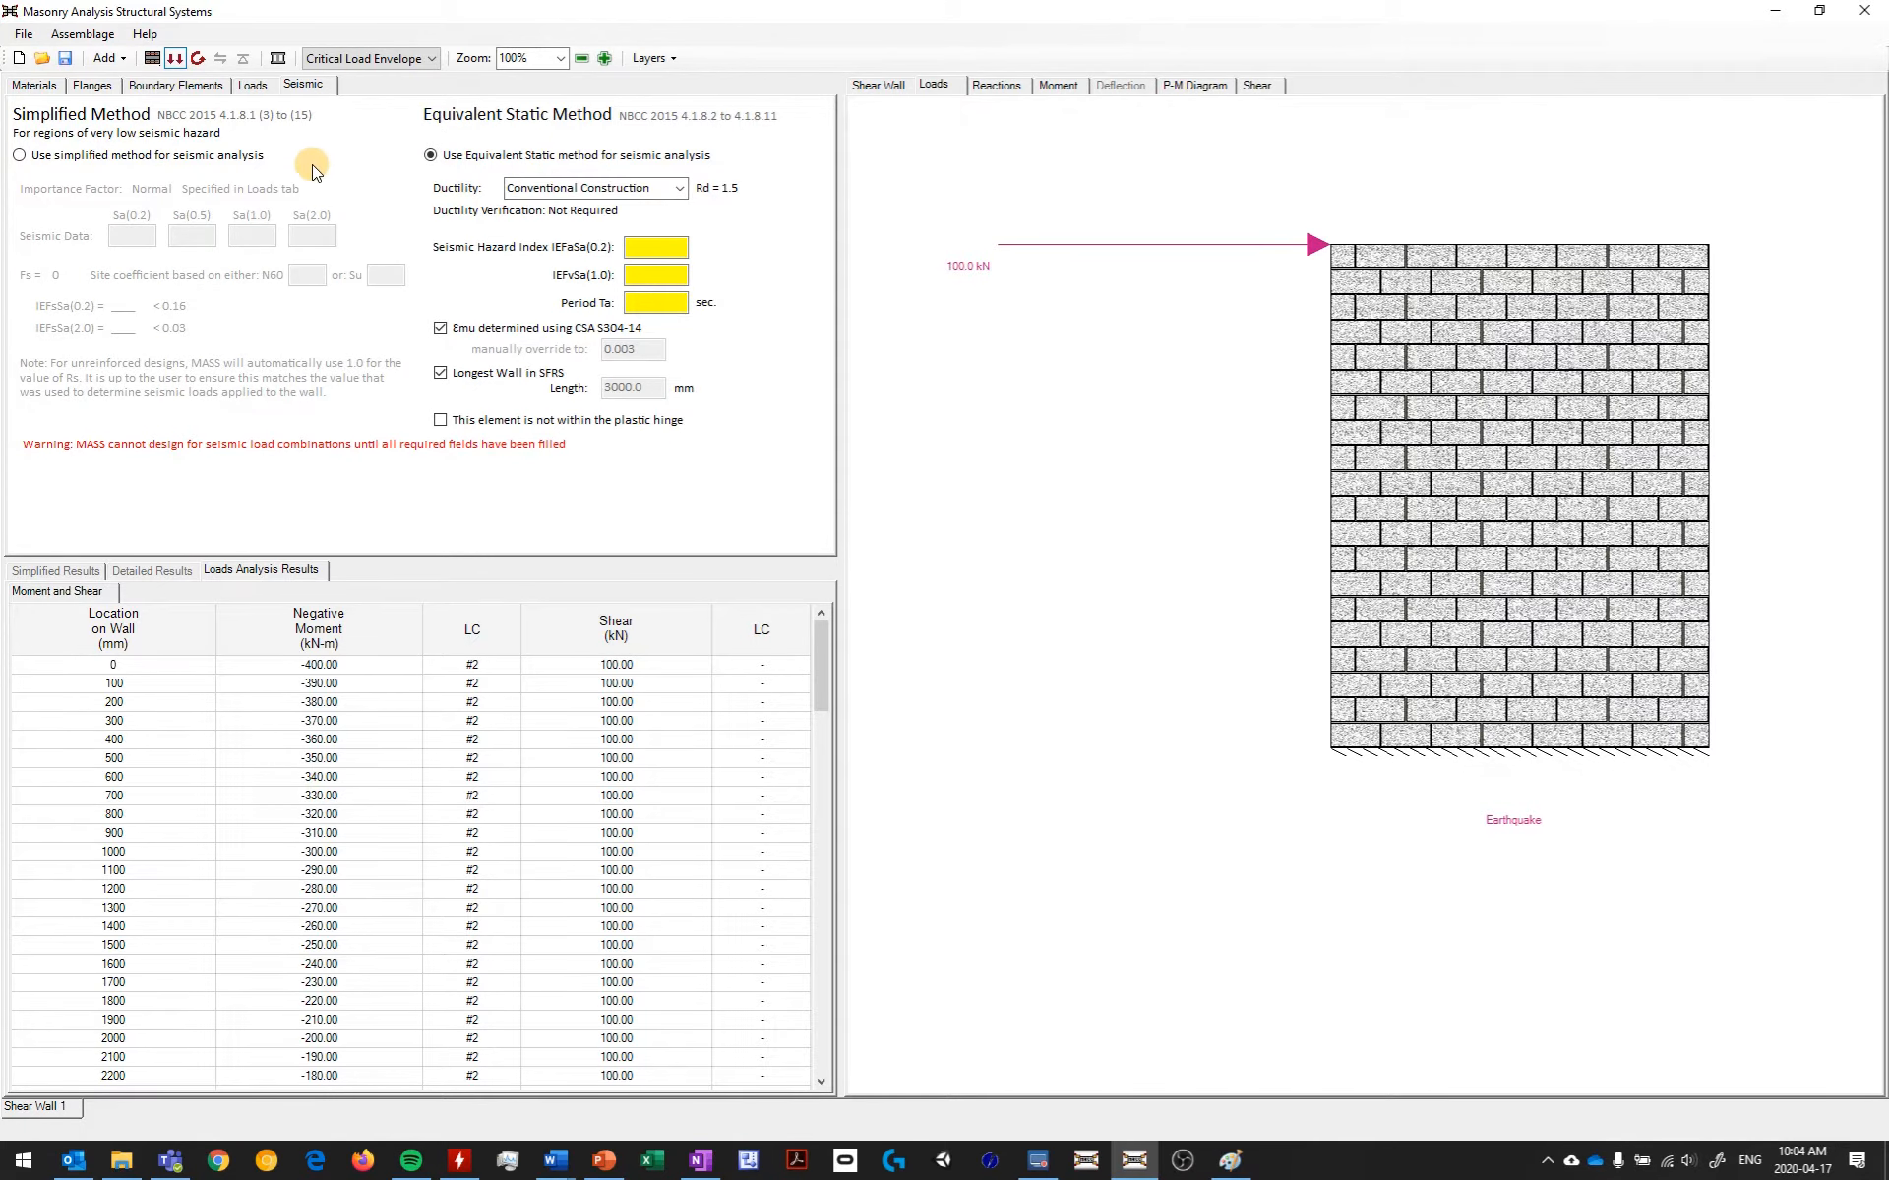
click(187, 158)
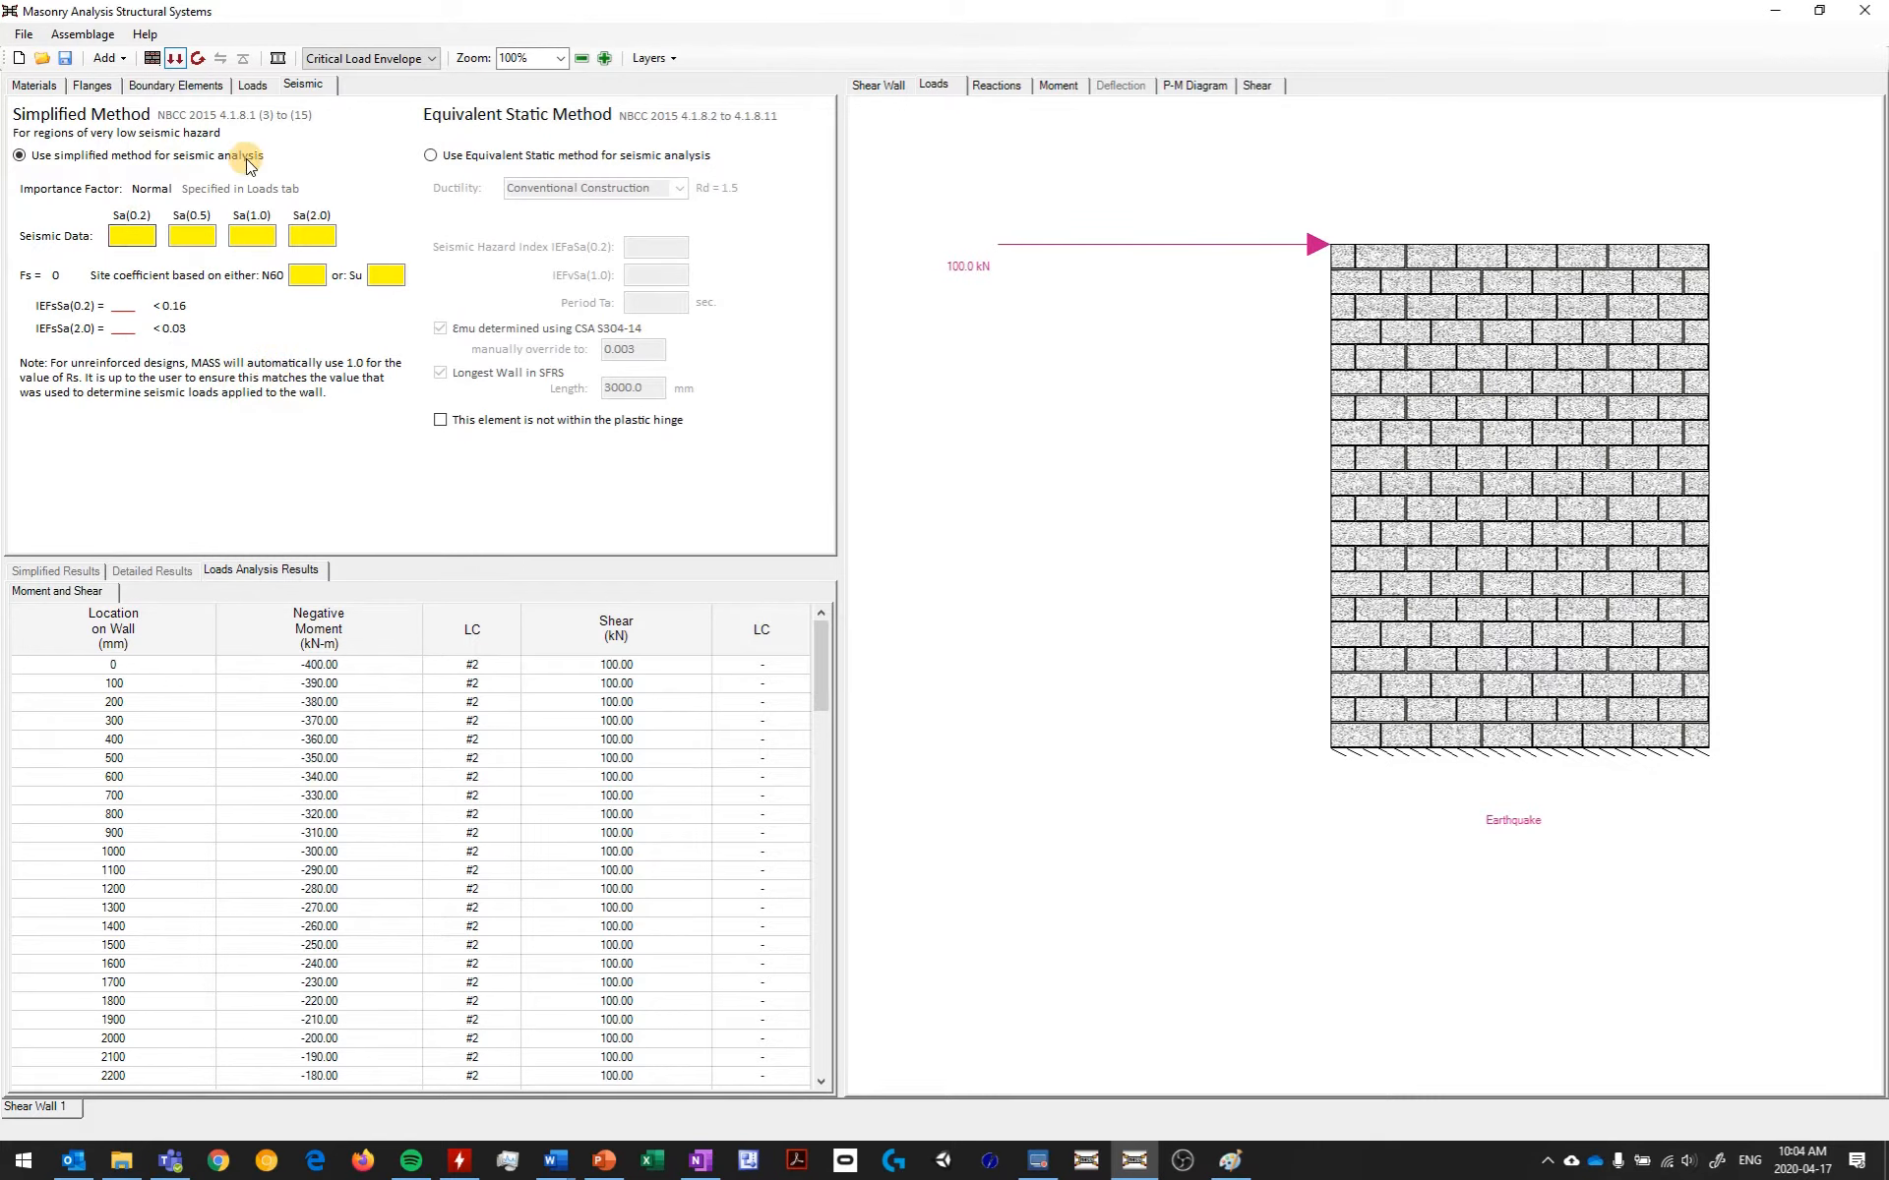
click(454, 159)
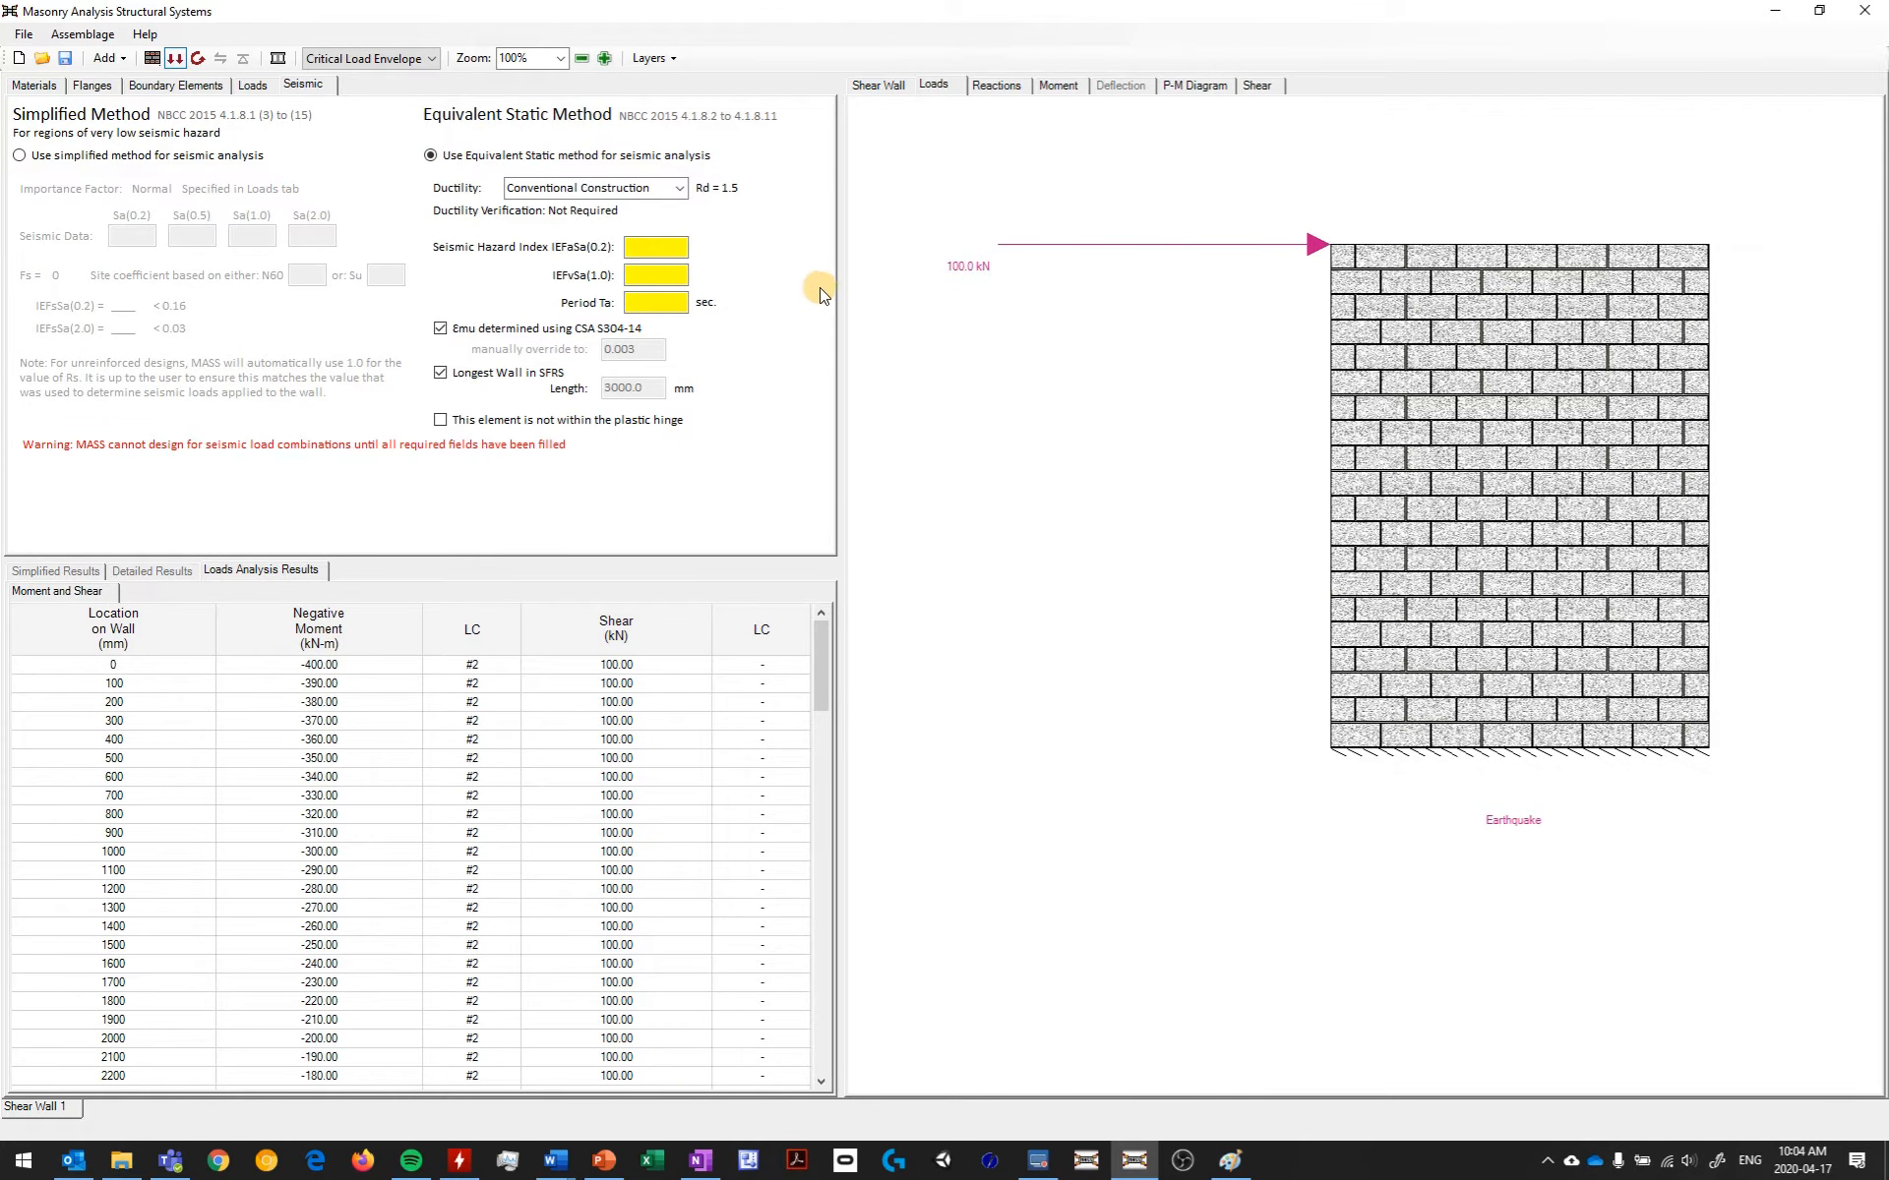
Try a ductility of None, and restore it to Conventional Construction.
click(682, 193)
click(650, 207)
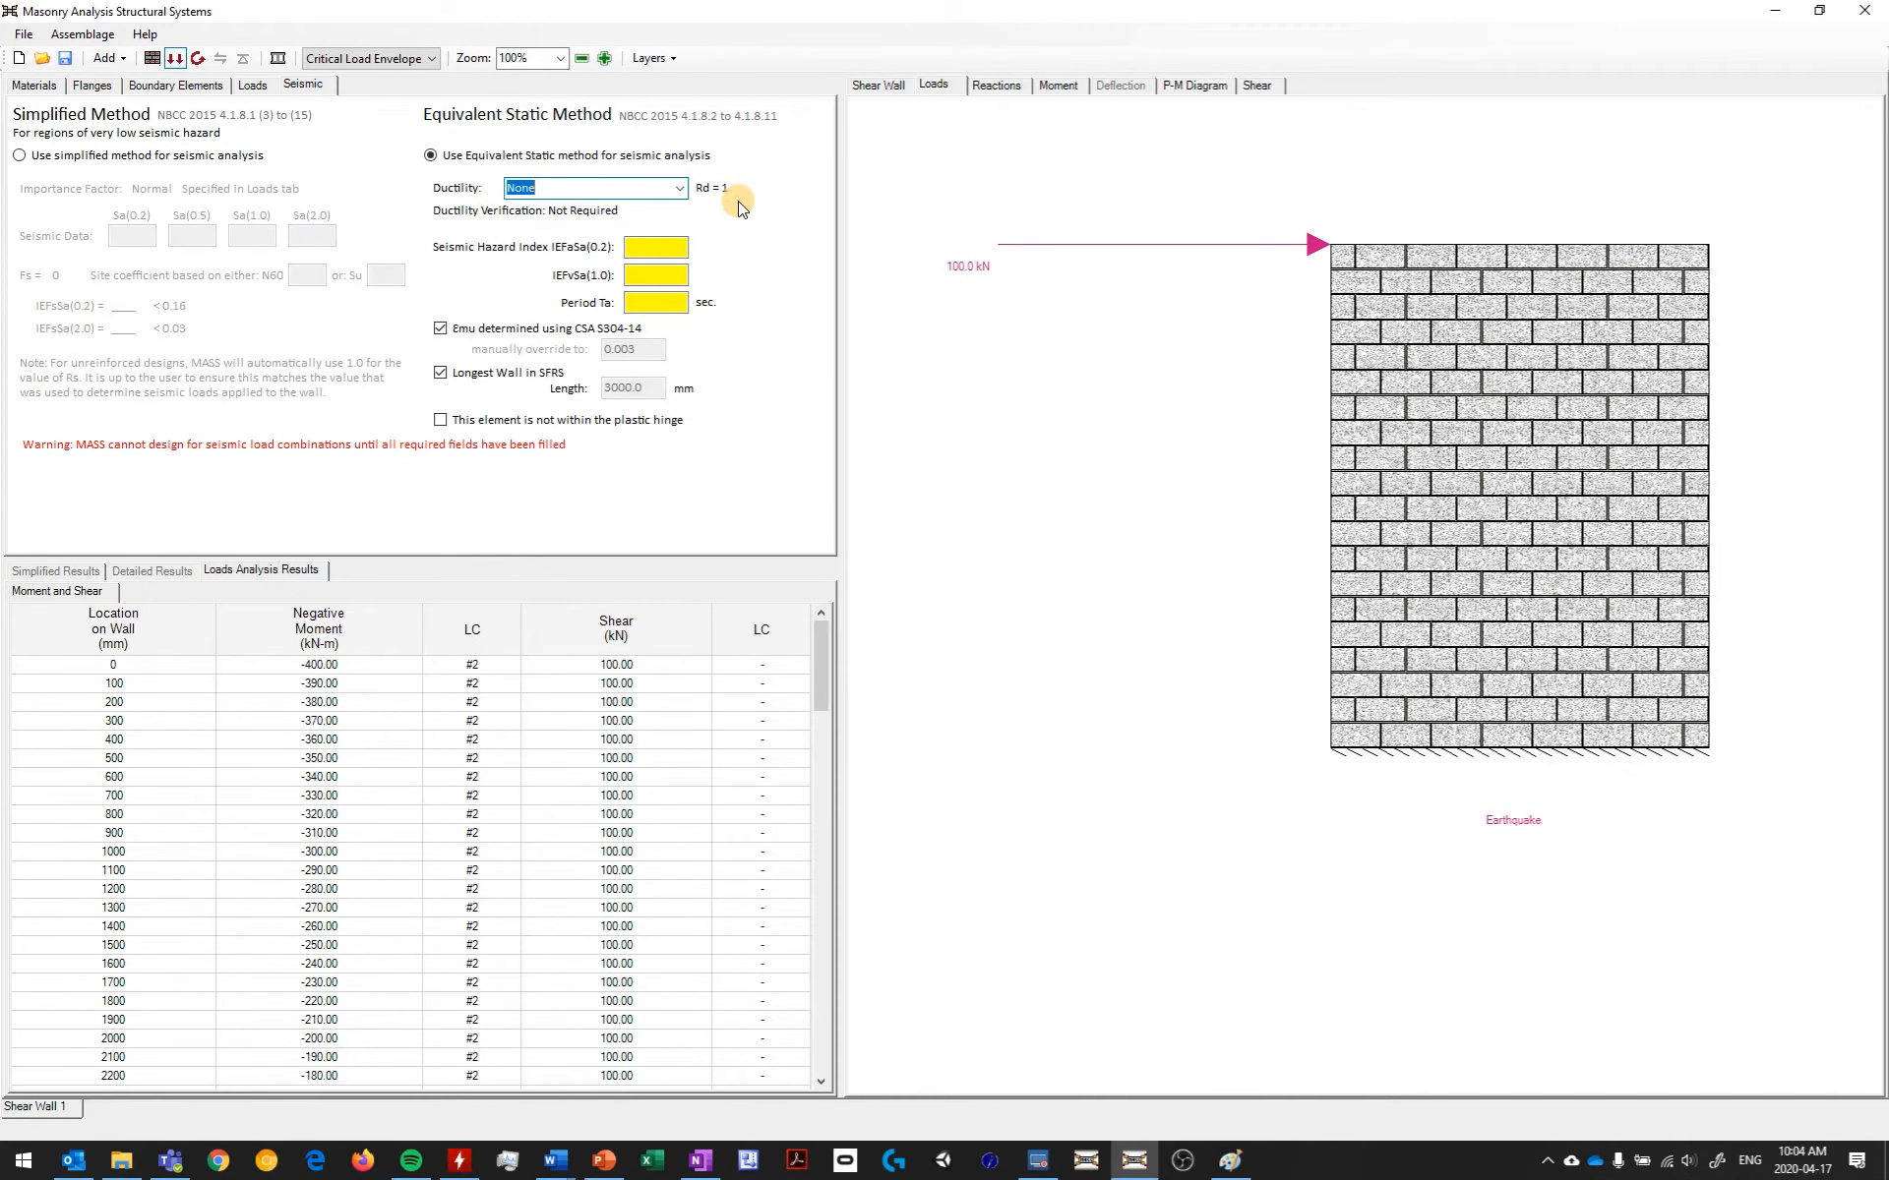
click(680, 189)
click(651, 220)
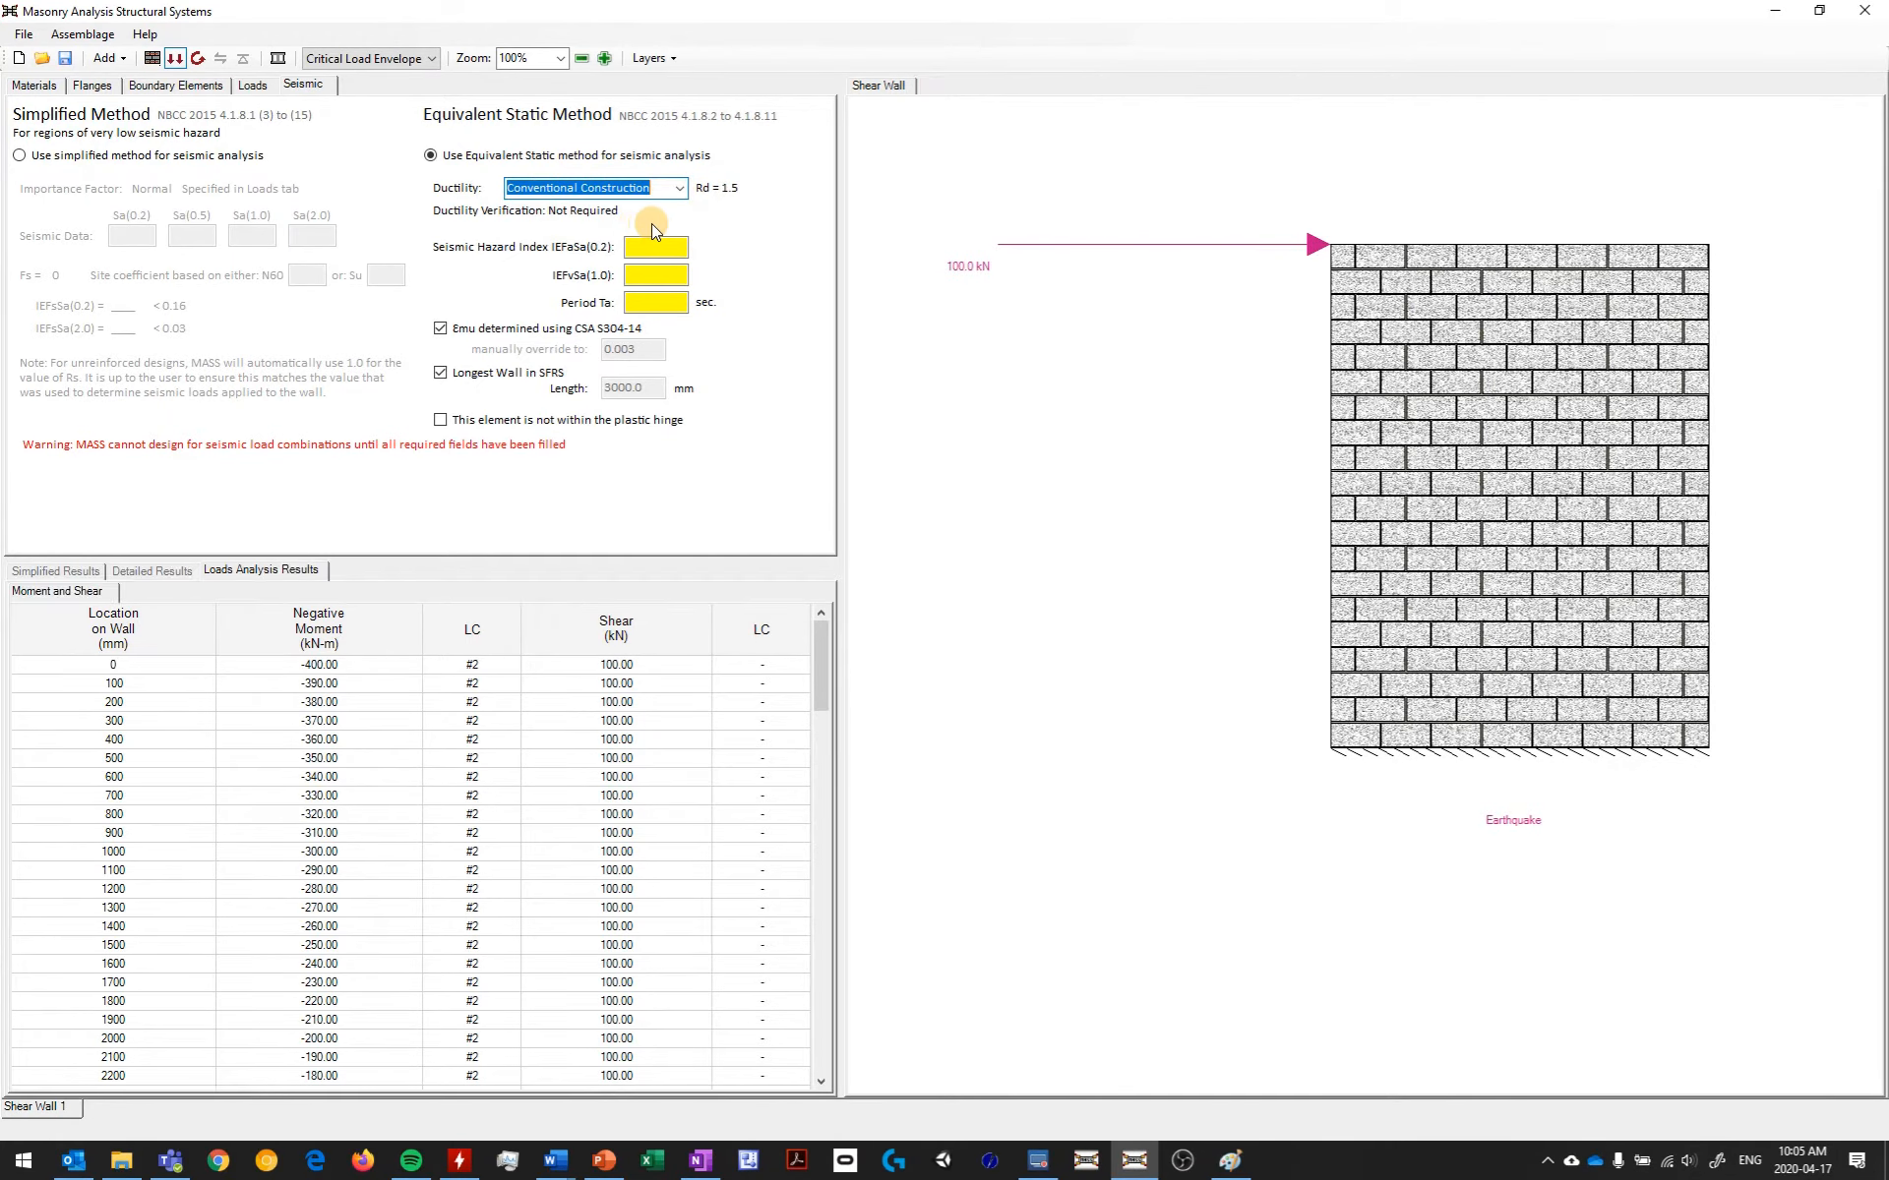
Set the seismic hazard index IEFaSa(0.2) to 0.4, IEFvSa(1.0) to 0.2 and the period Ta to 0.4 sec.
click(661, 246)
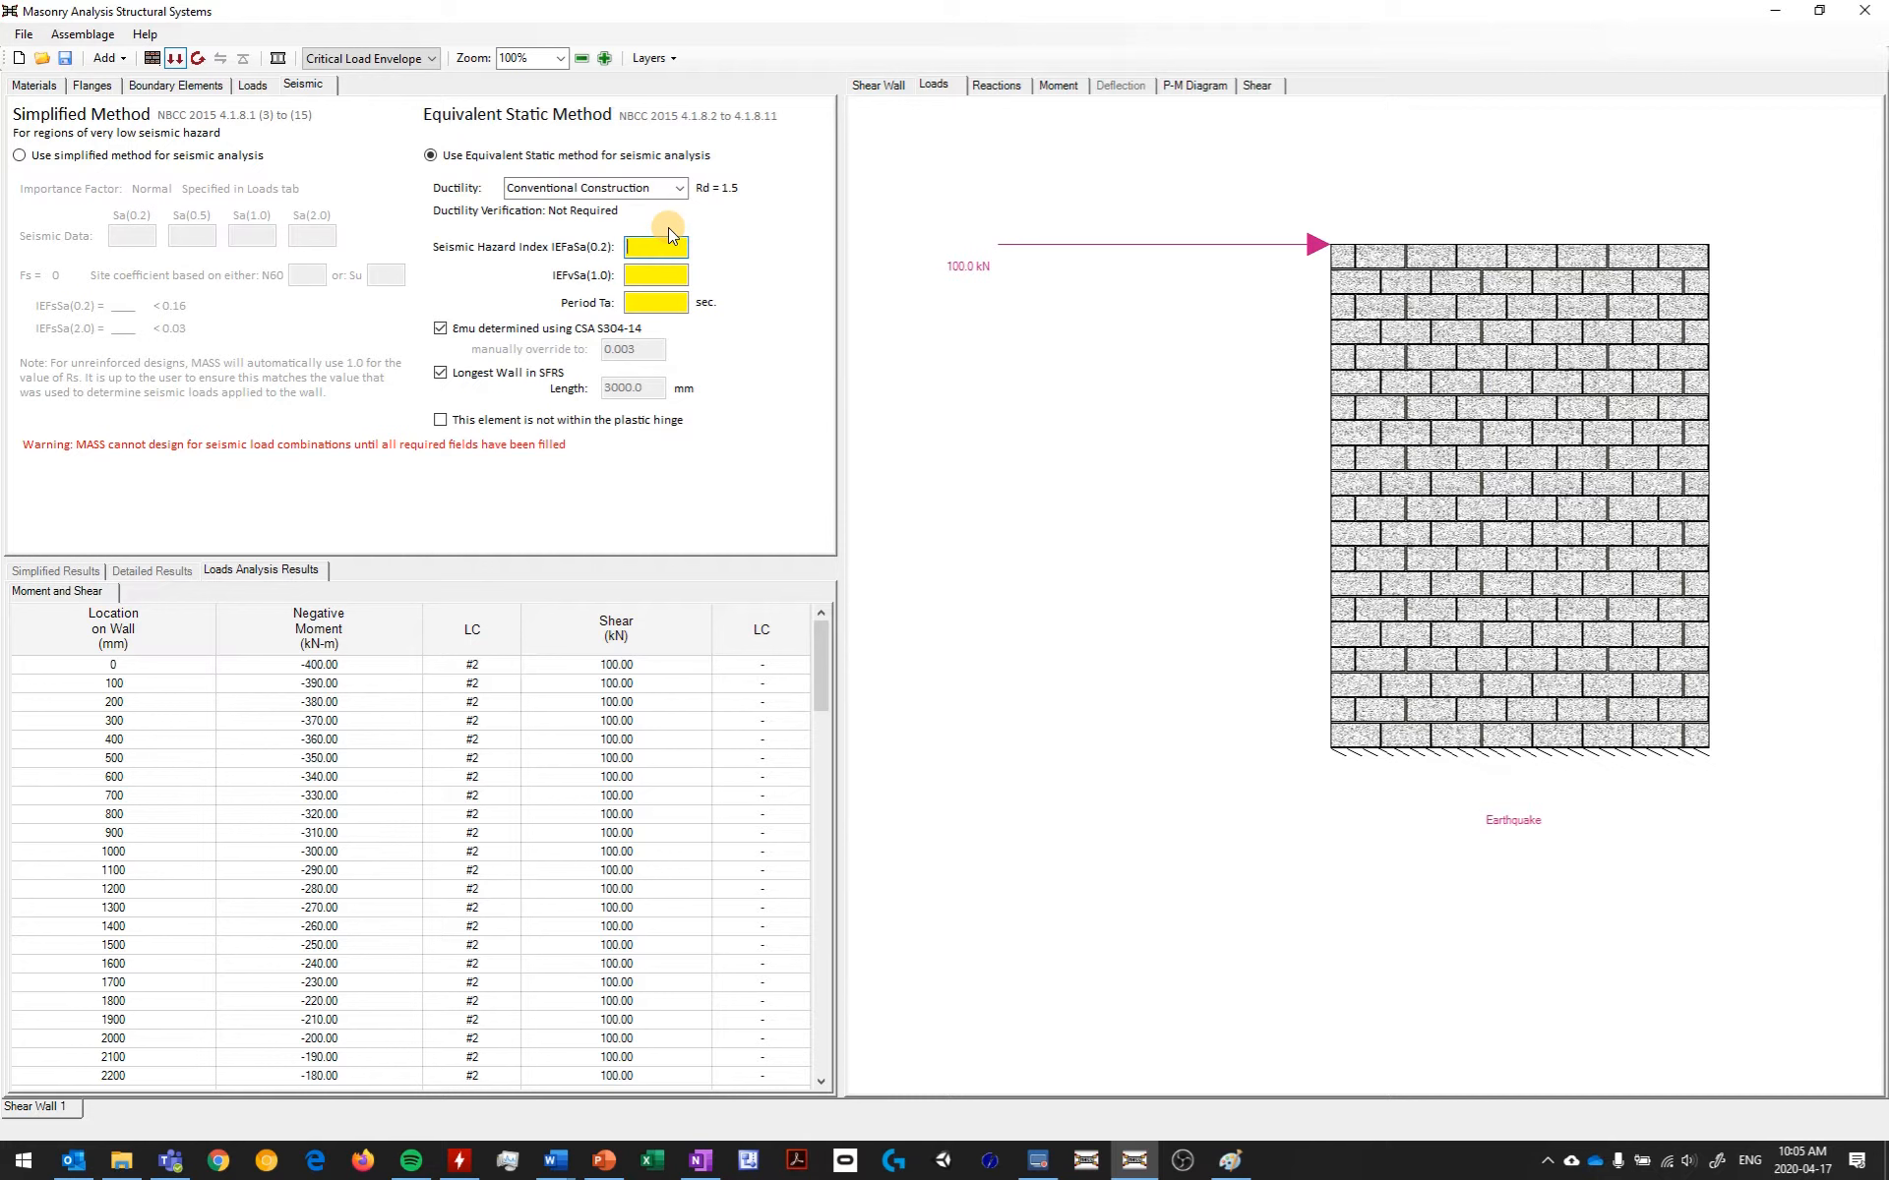
text(0.4)
click(652, 276)
text(0.2)
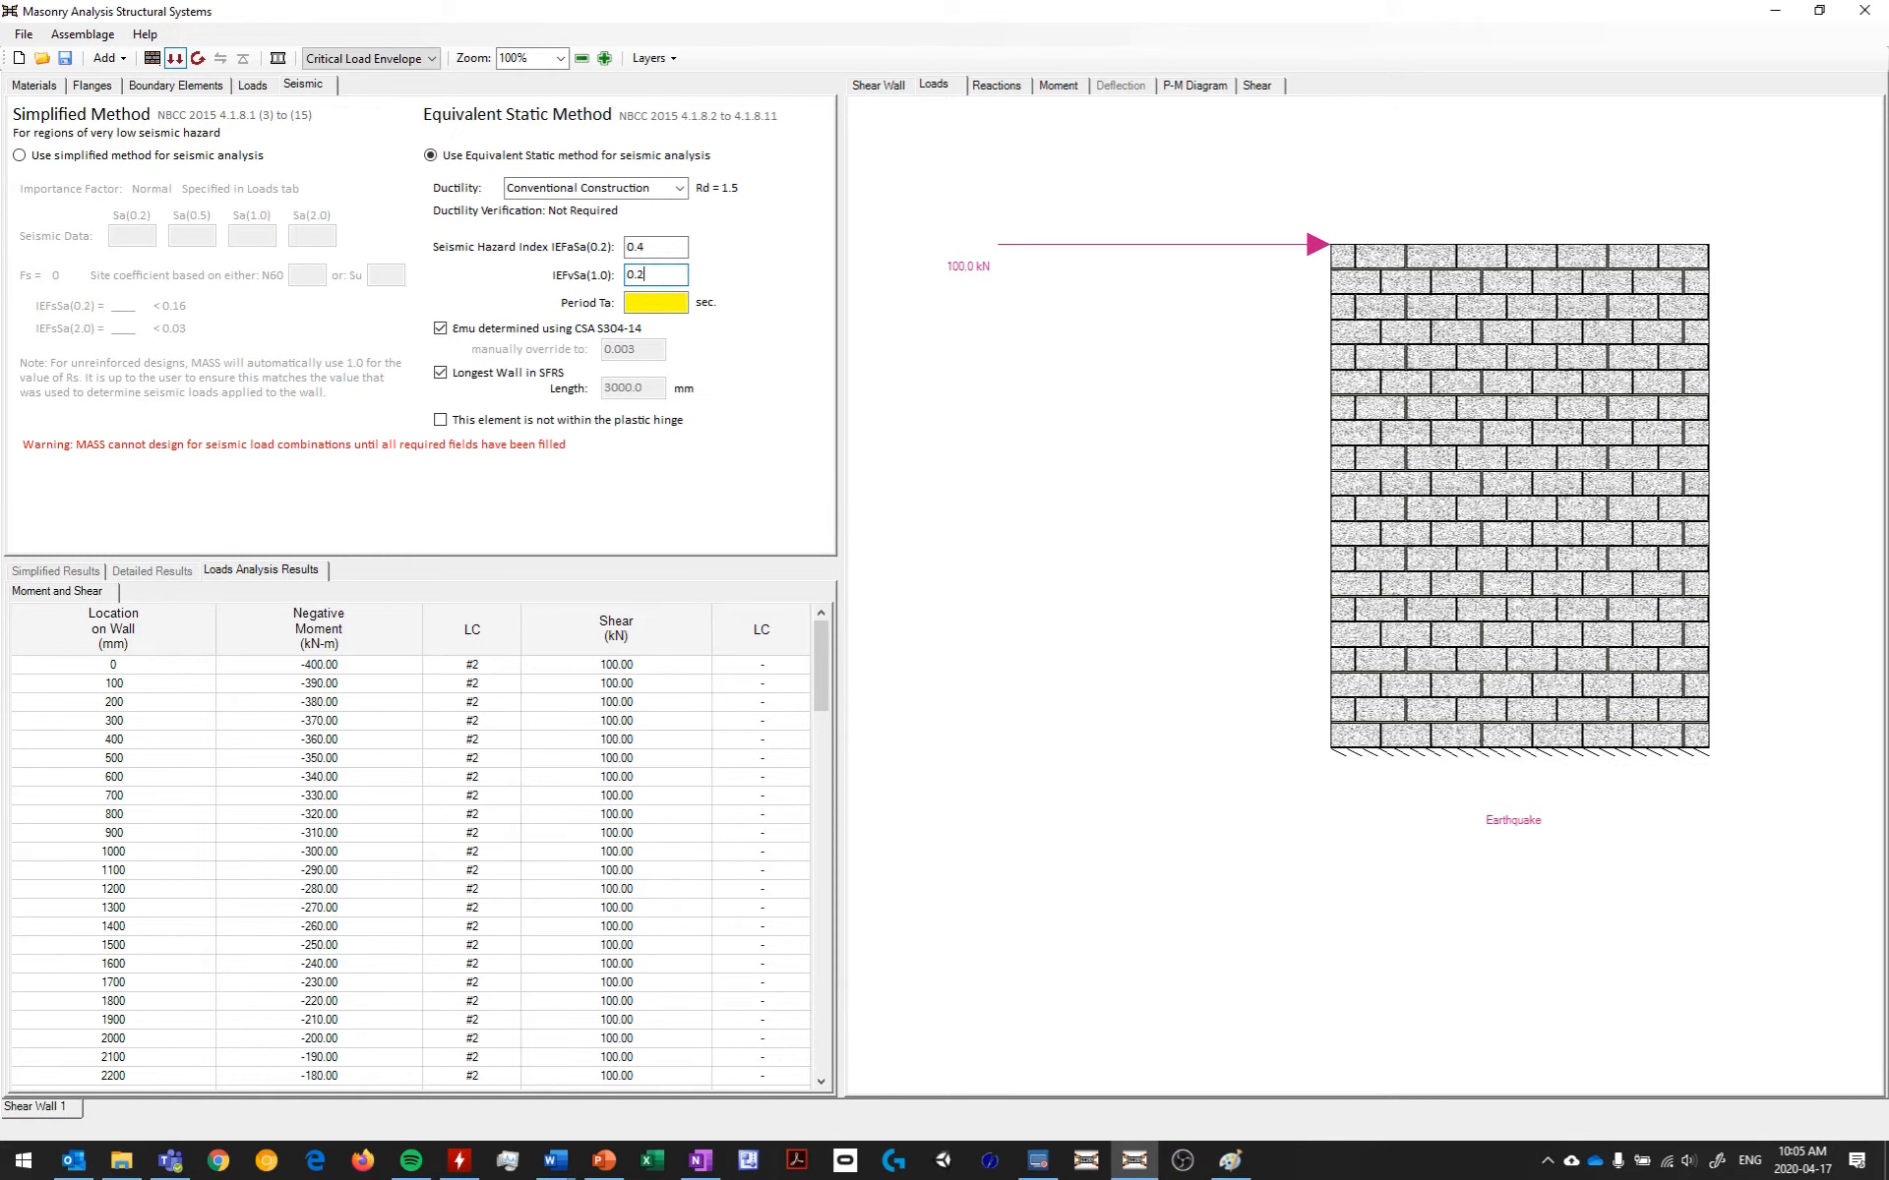
click(667, 304)
text(0.4)
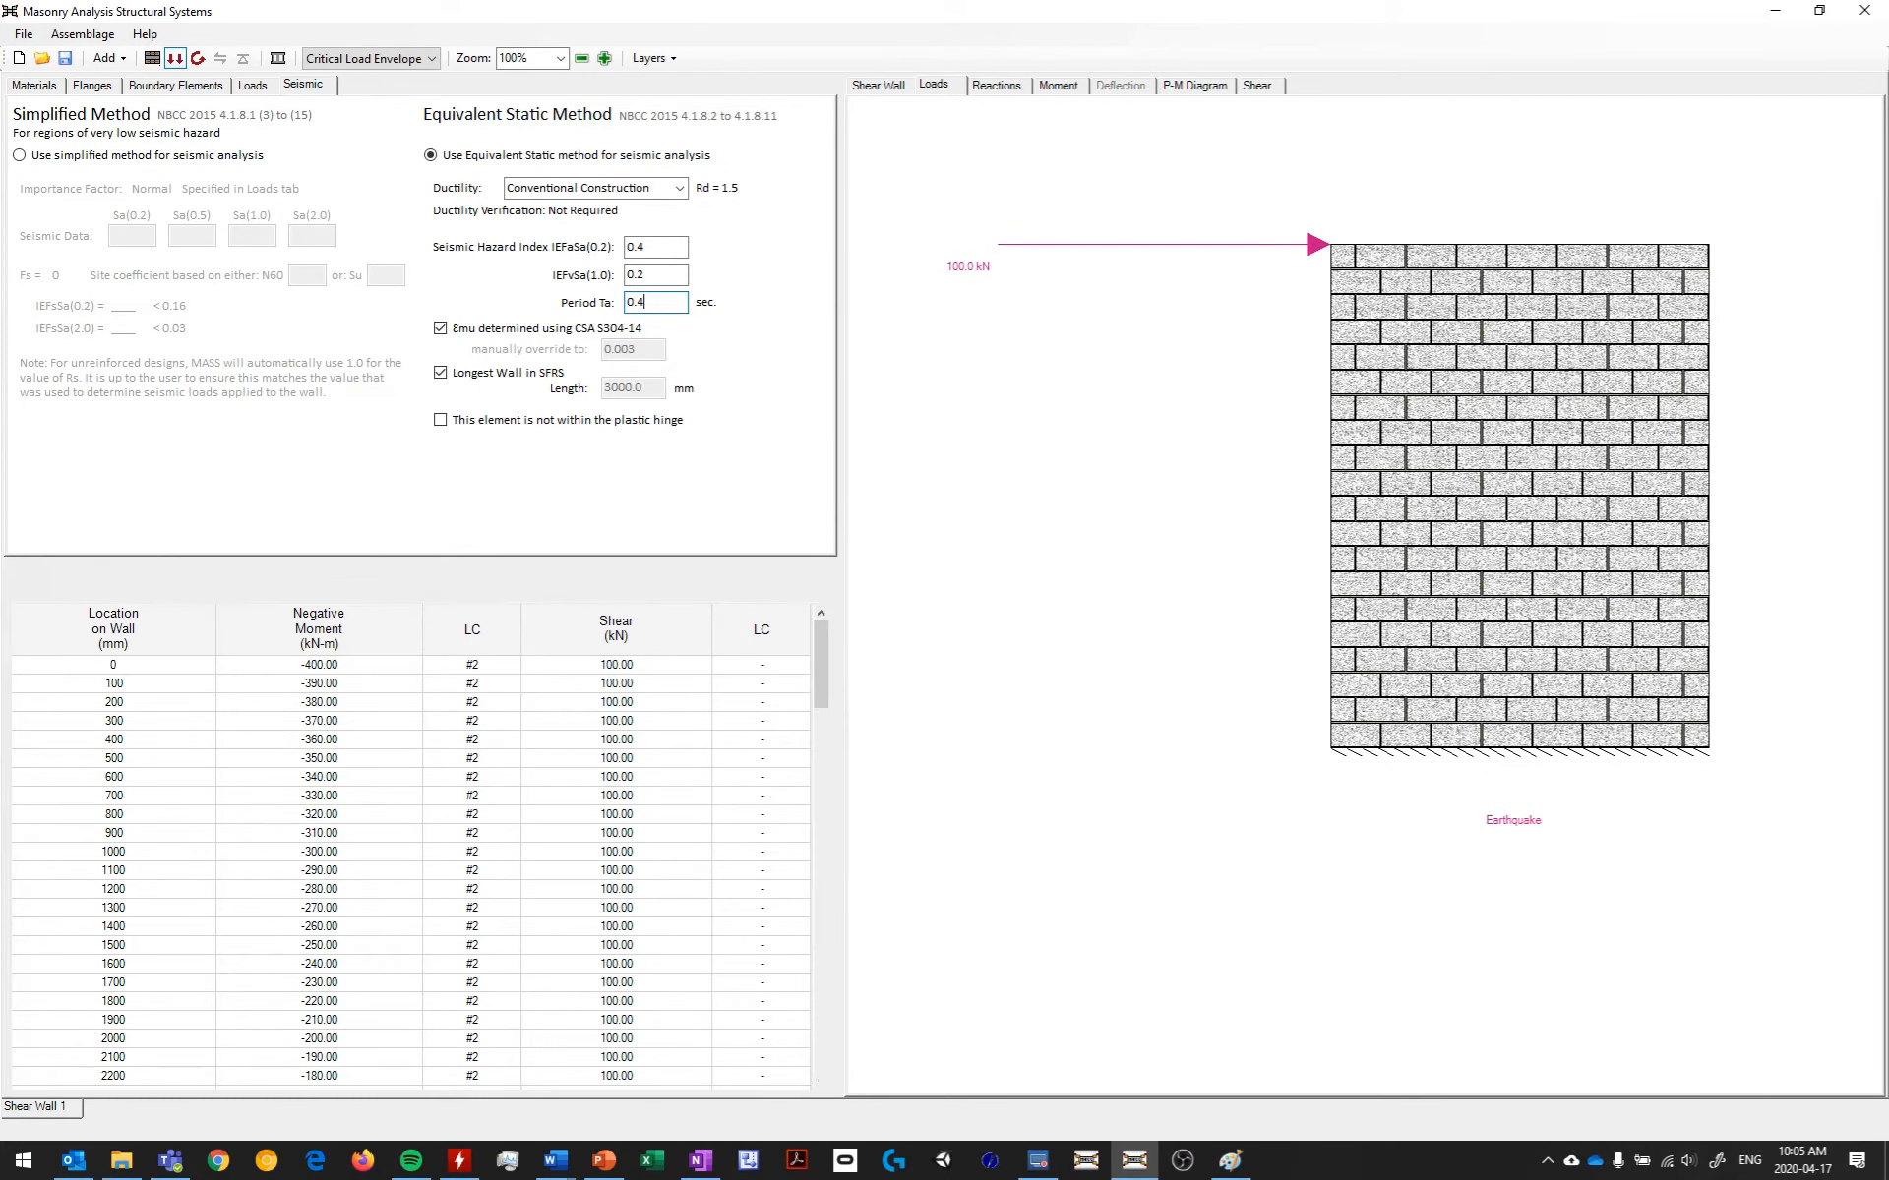
click(755, 277)
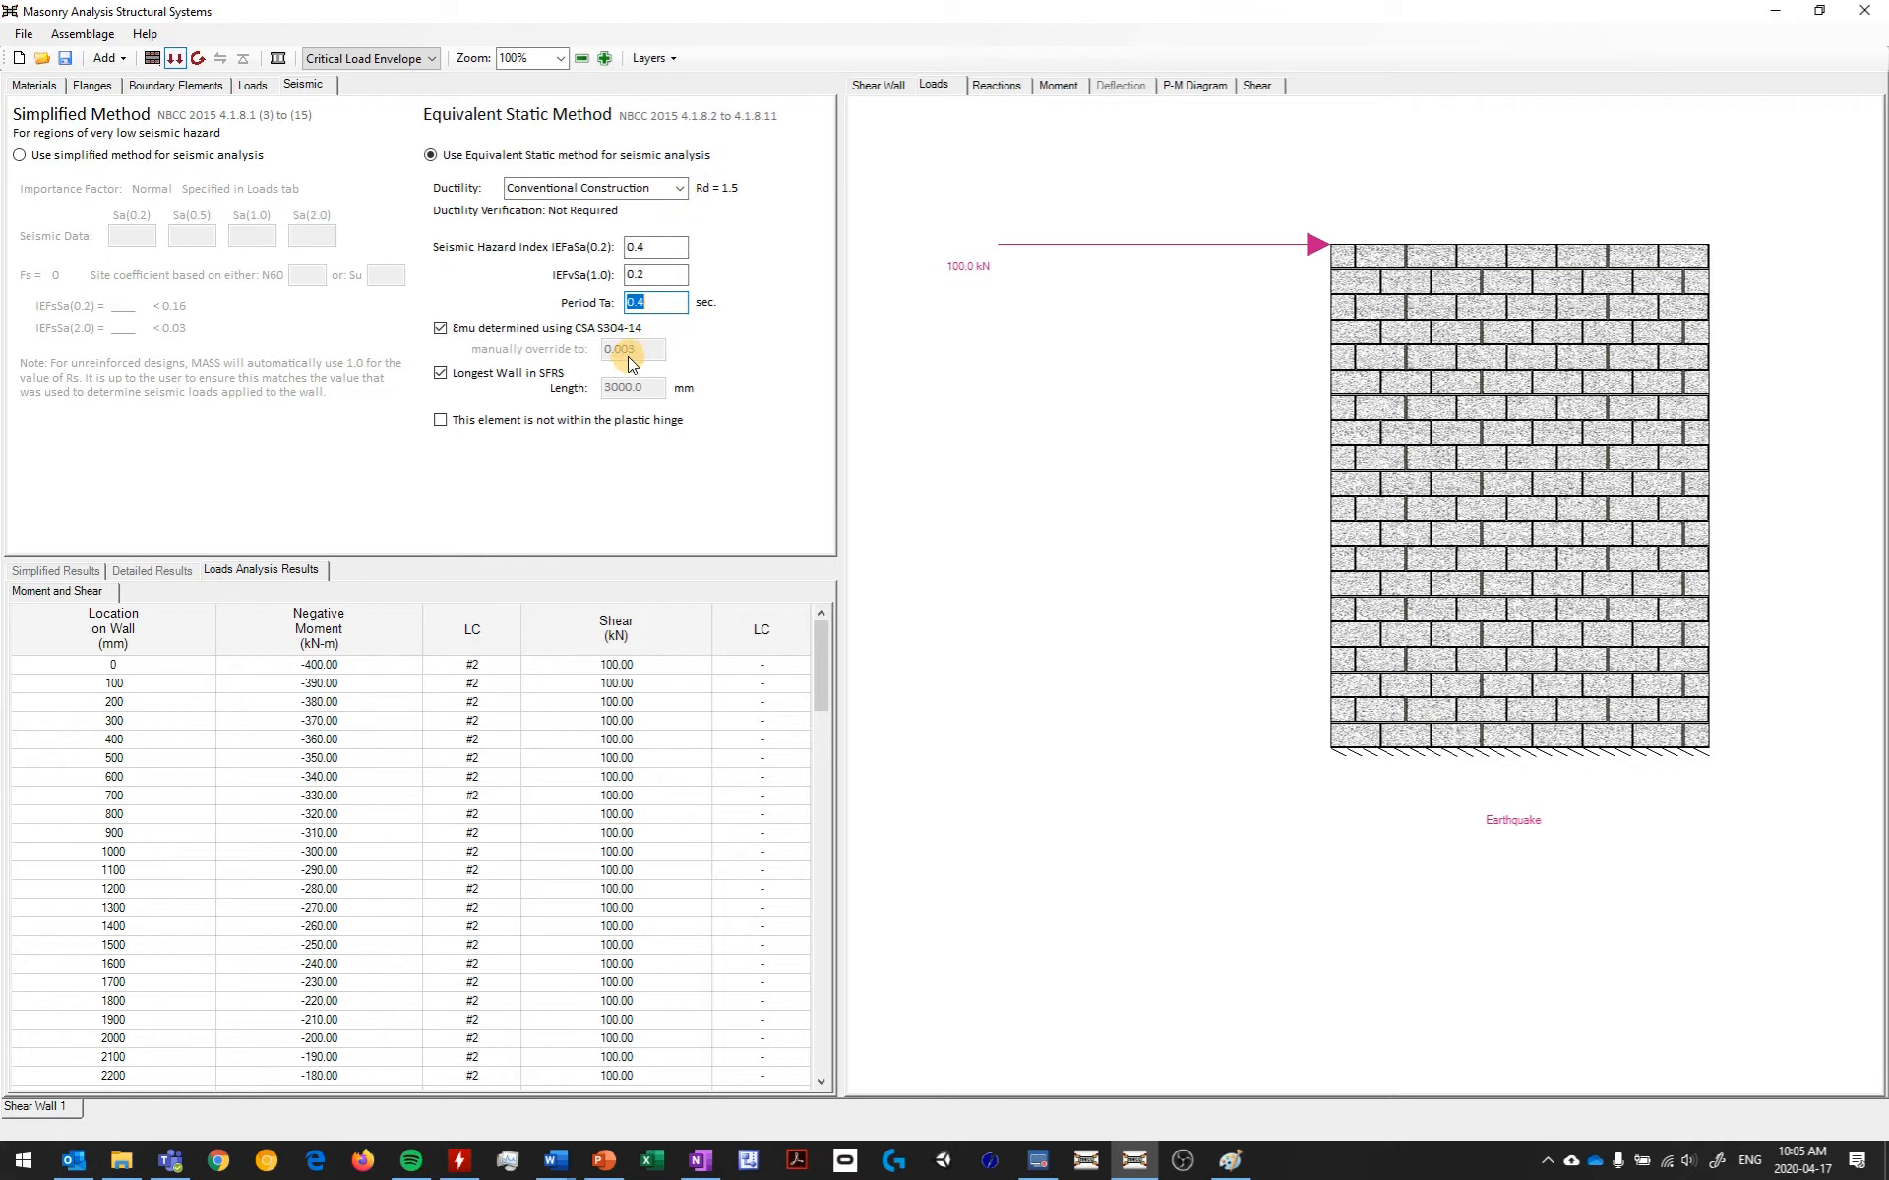
Try the manual override for Emu, and restore its determination using CSA S304-14.
click(464, 328)
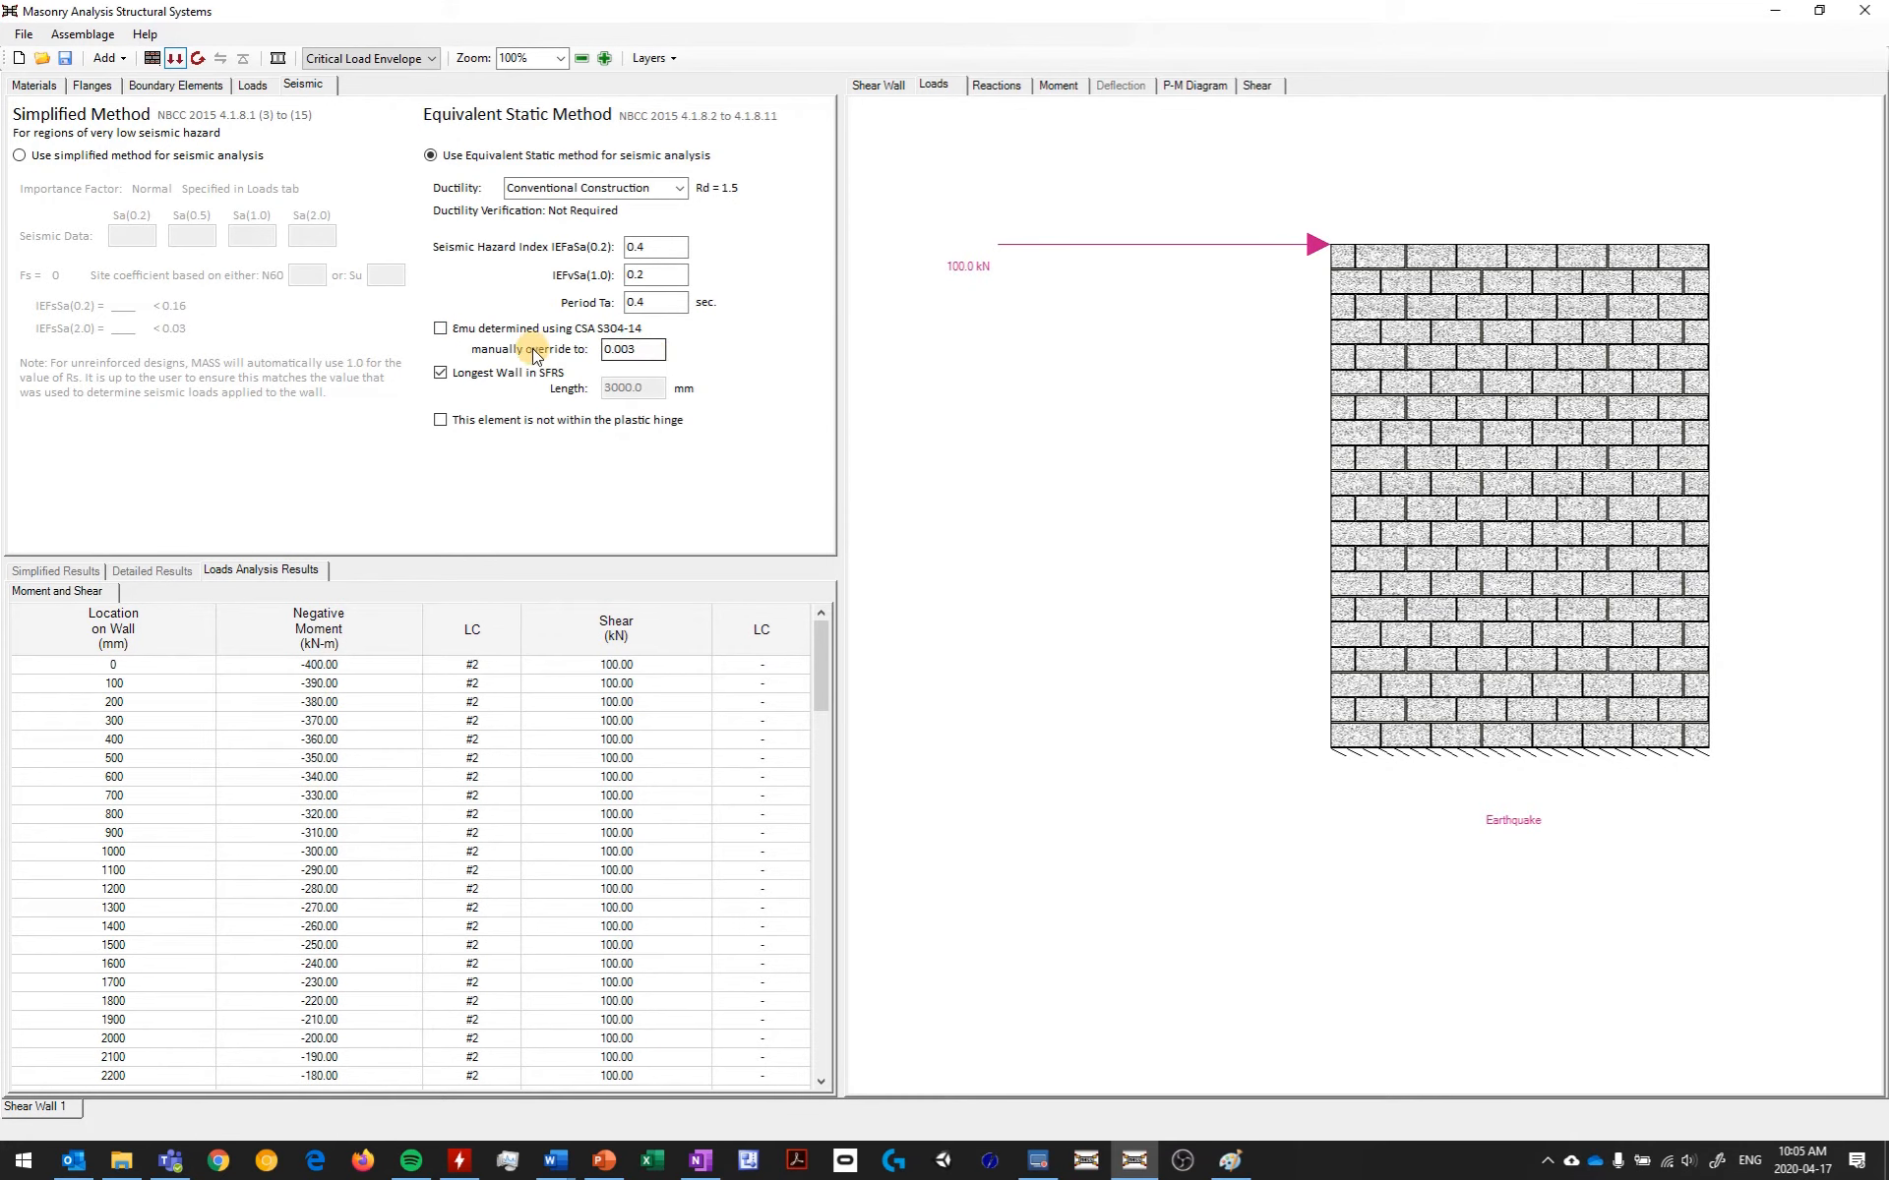
click(498, 331)
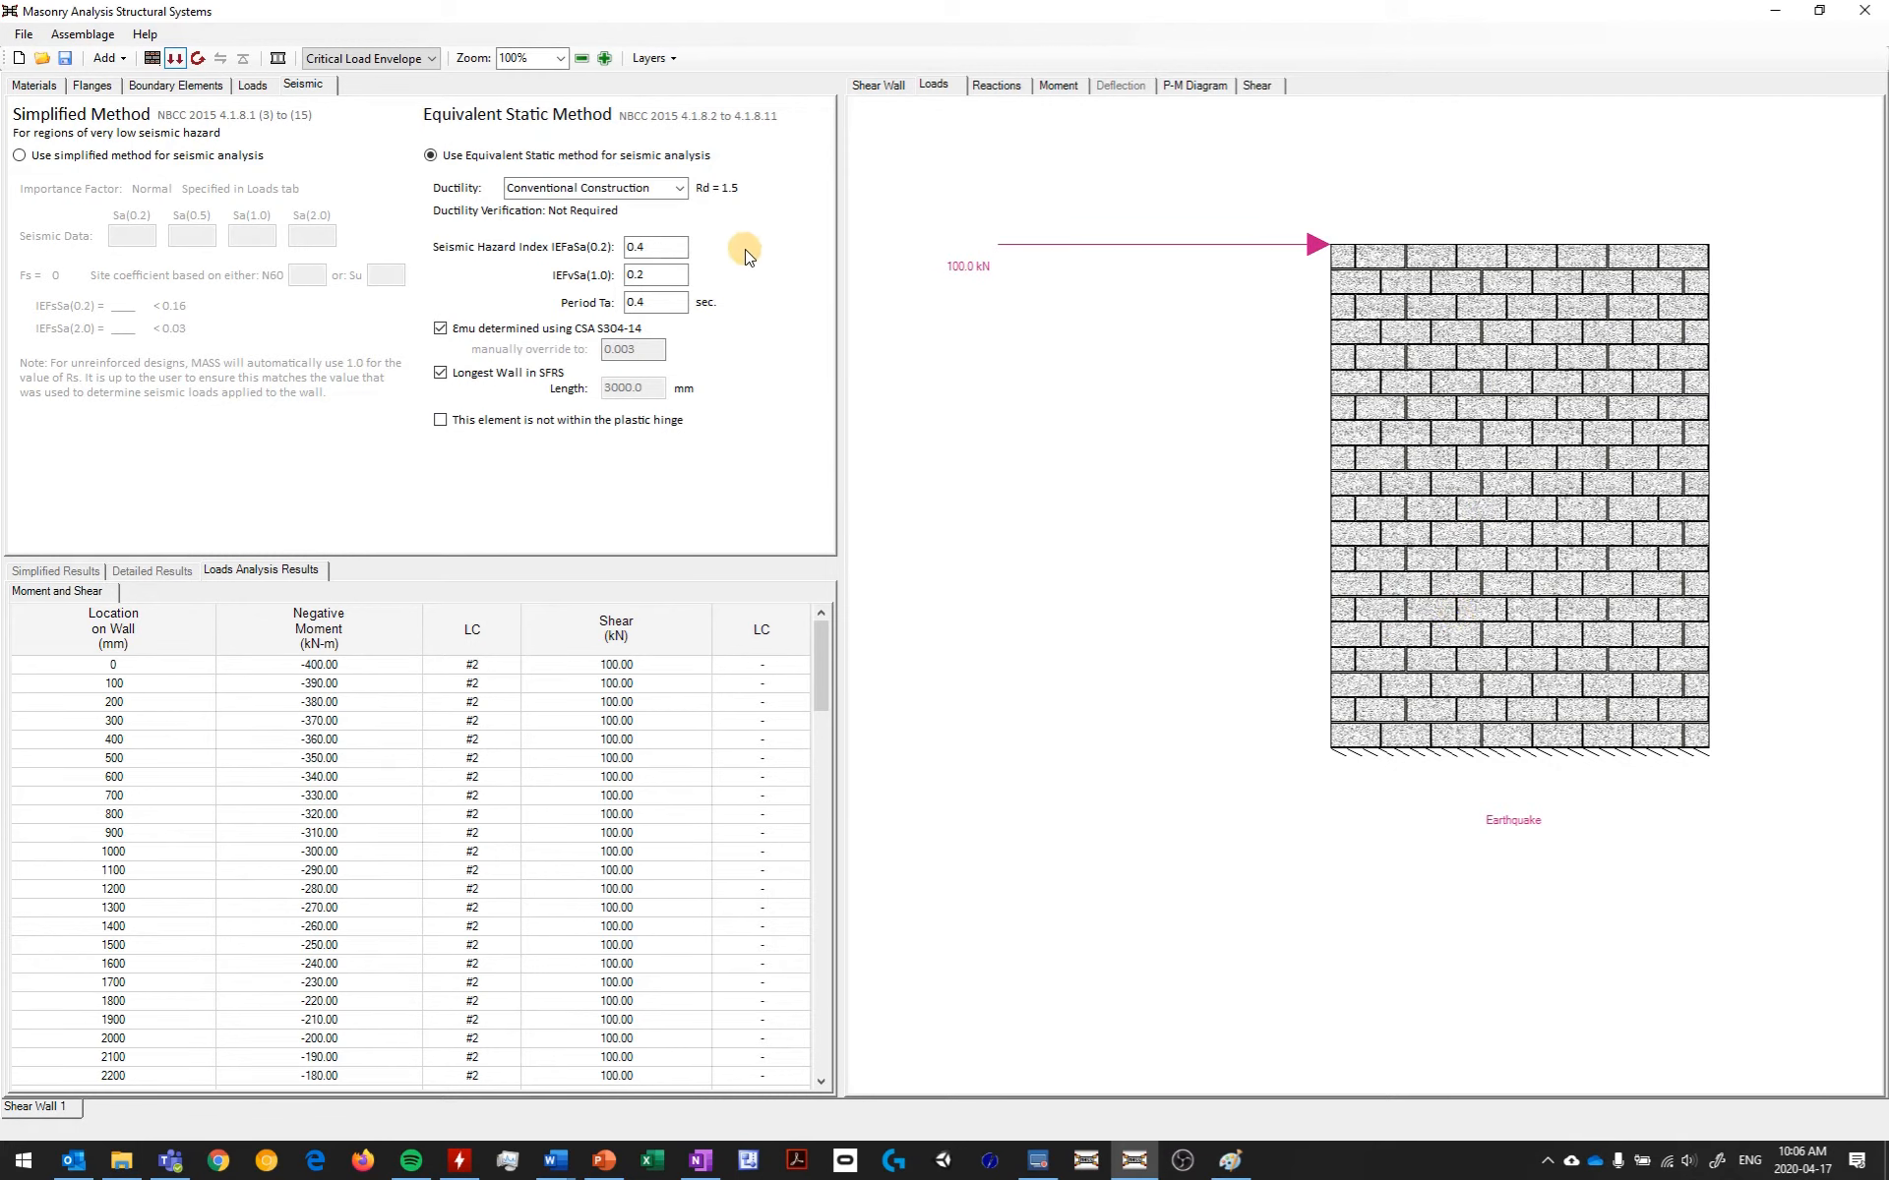
Set the wall's ductility to Moderately Ductile.
click(679, 188)
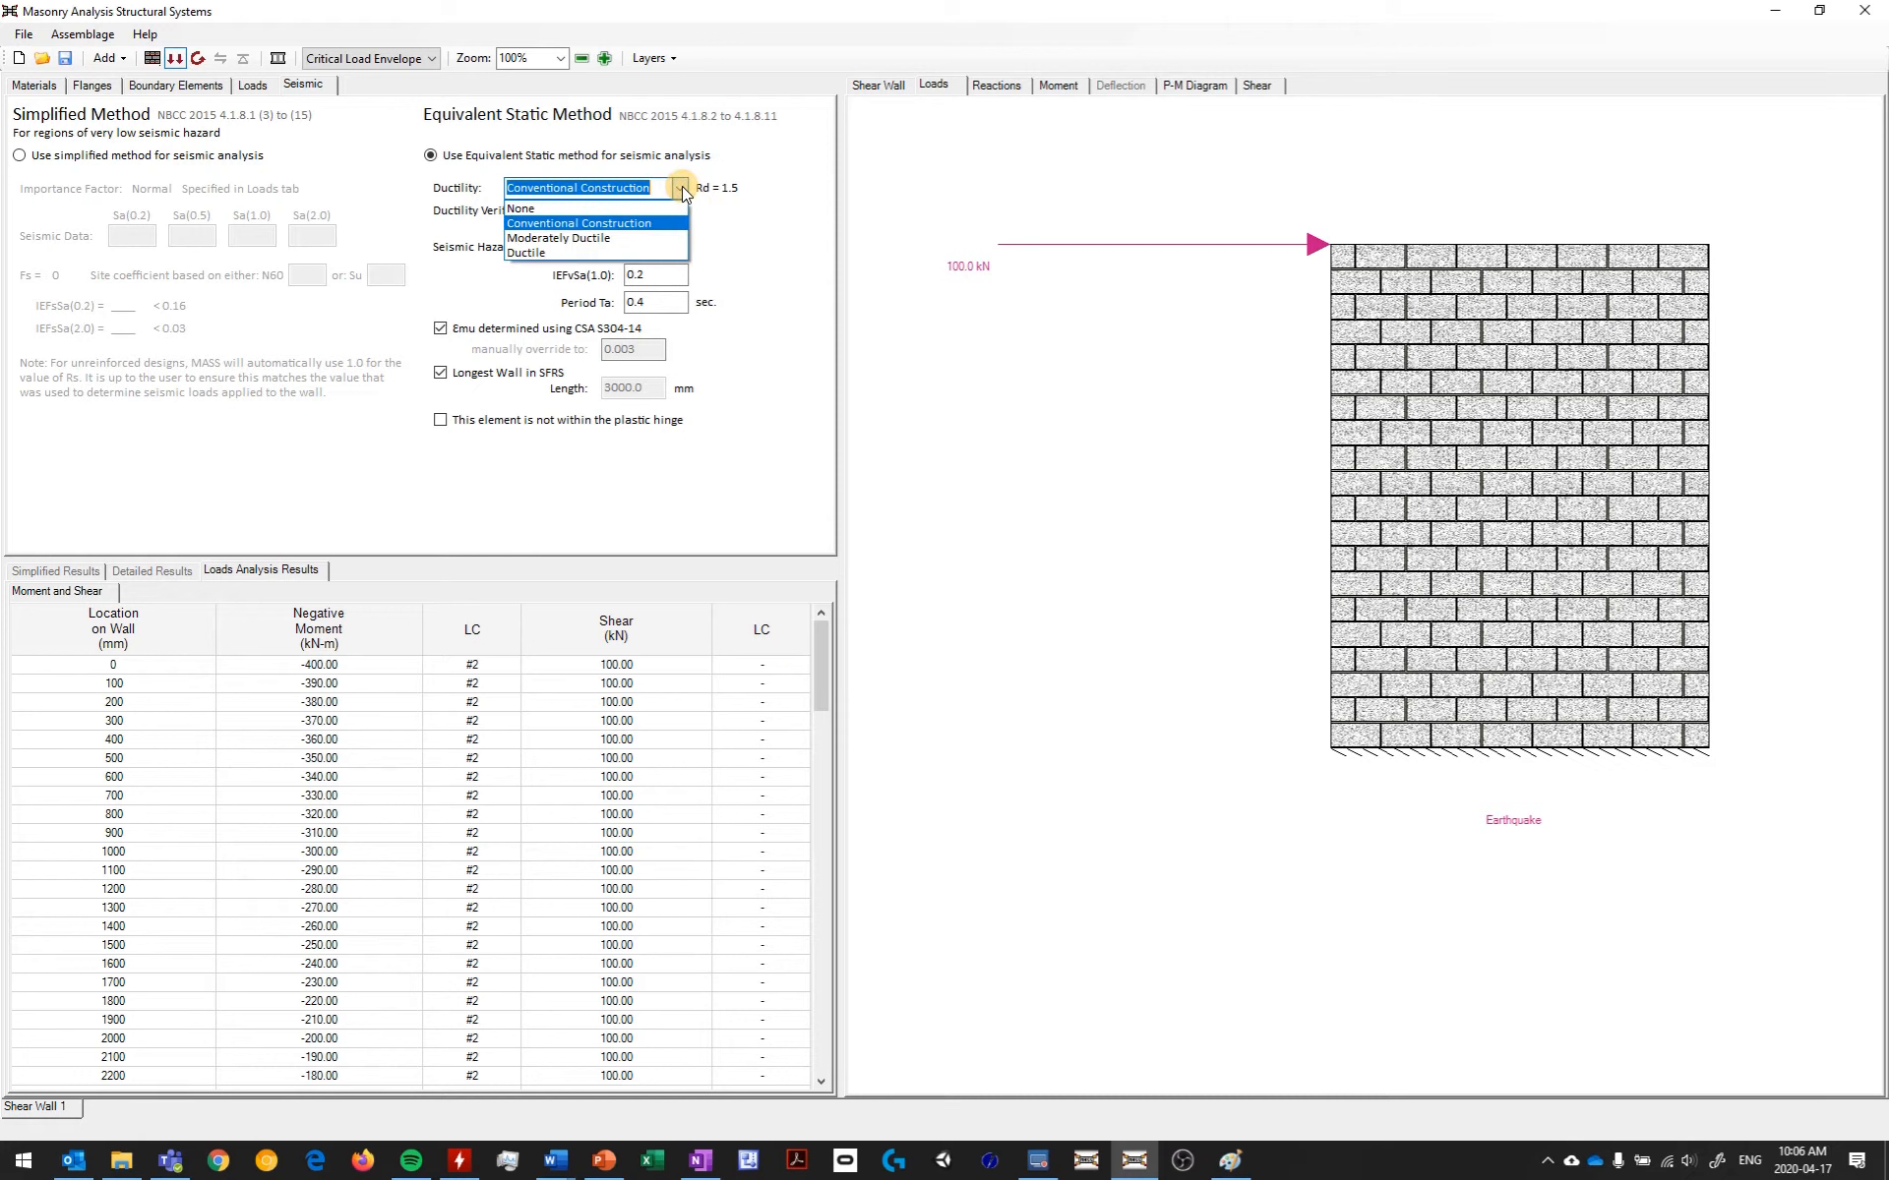
click(628, 238)
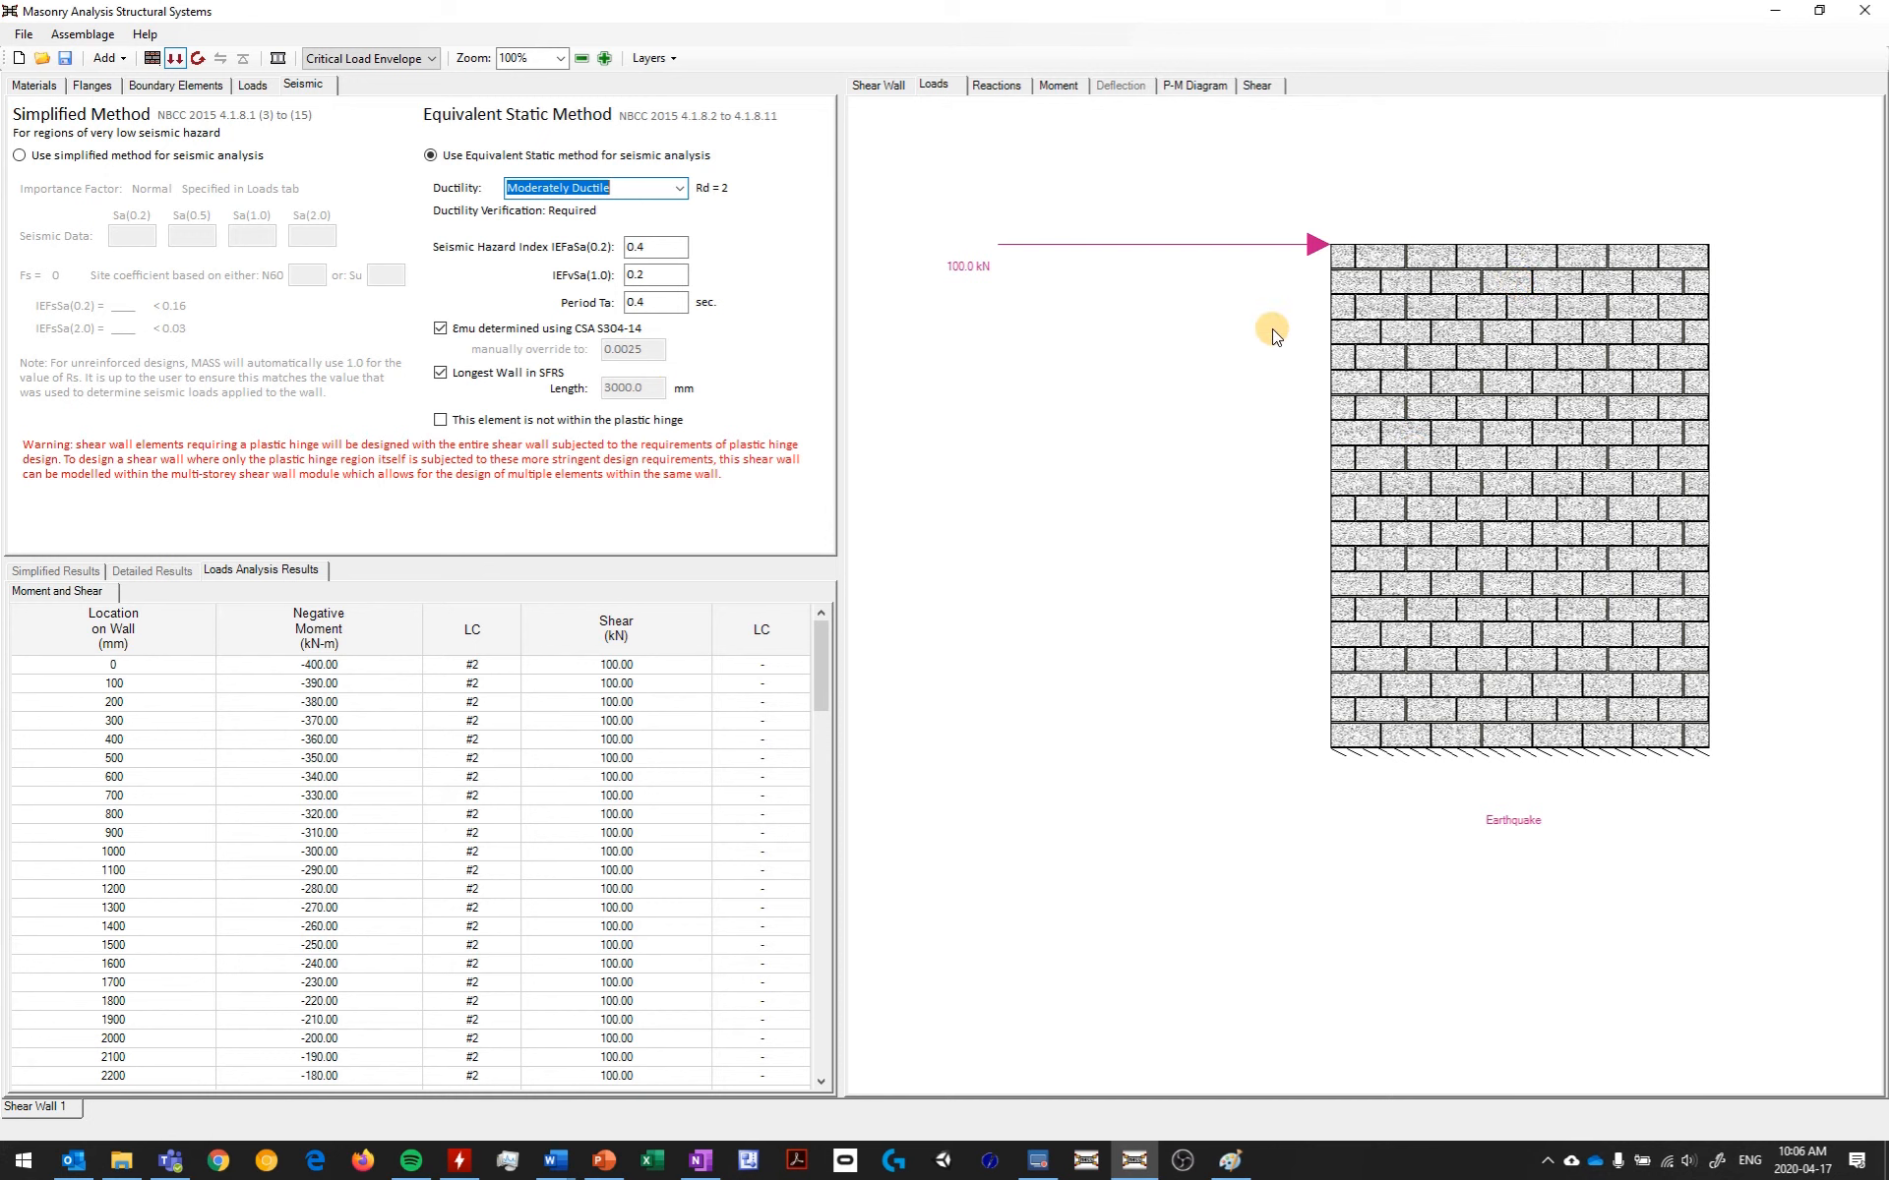
click(1470, 949)
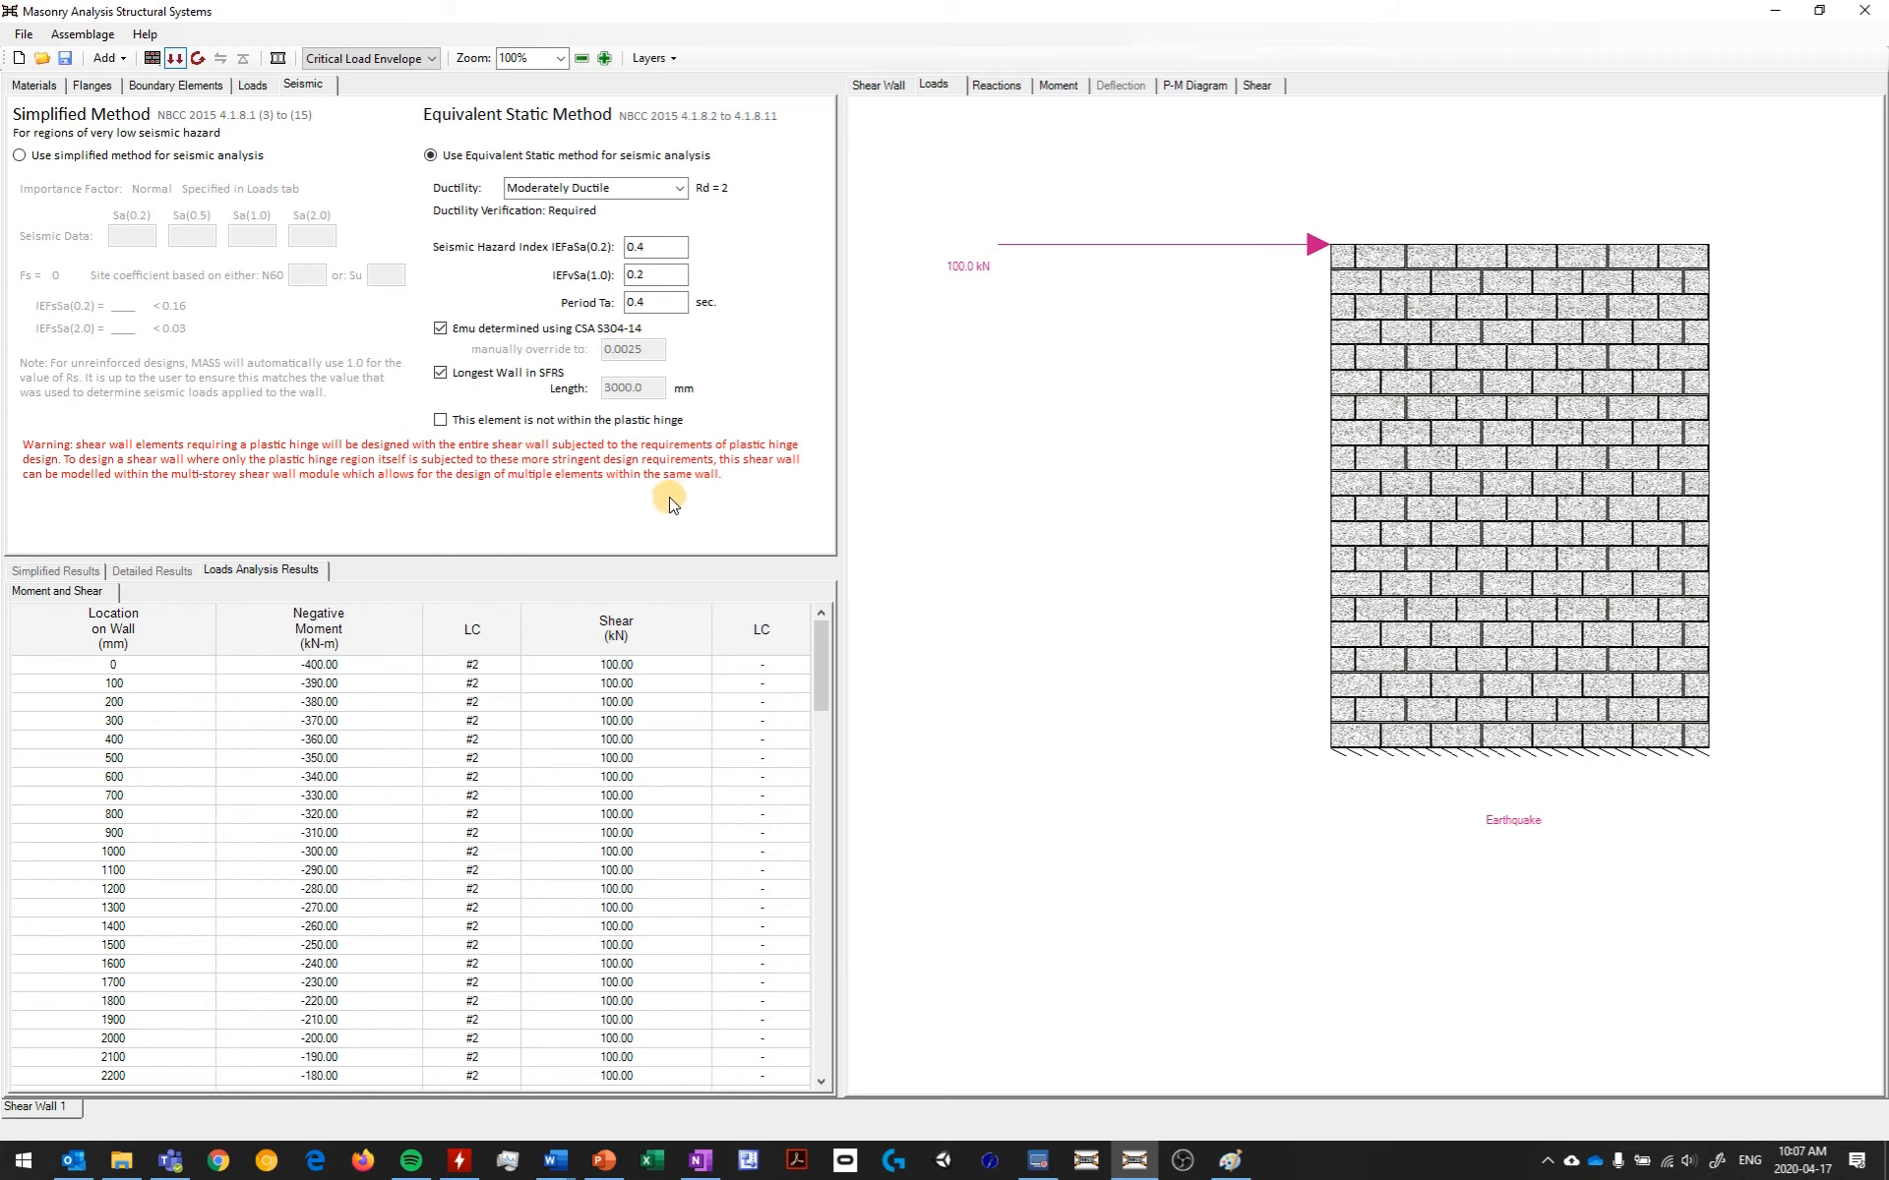
Set the wall's ductility to Ductile.
click(677, 191)
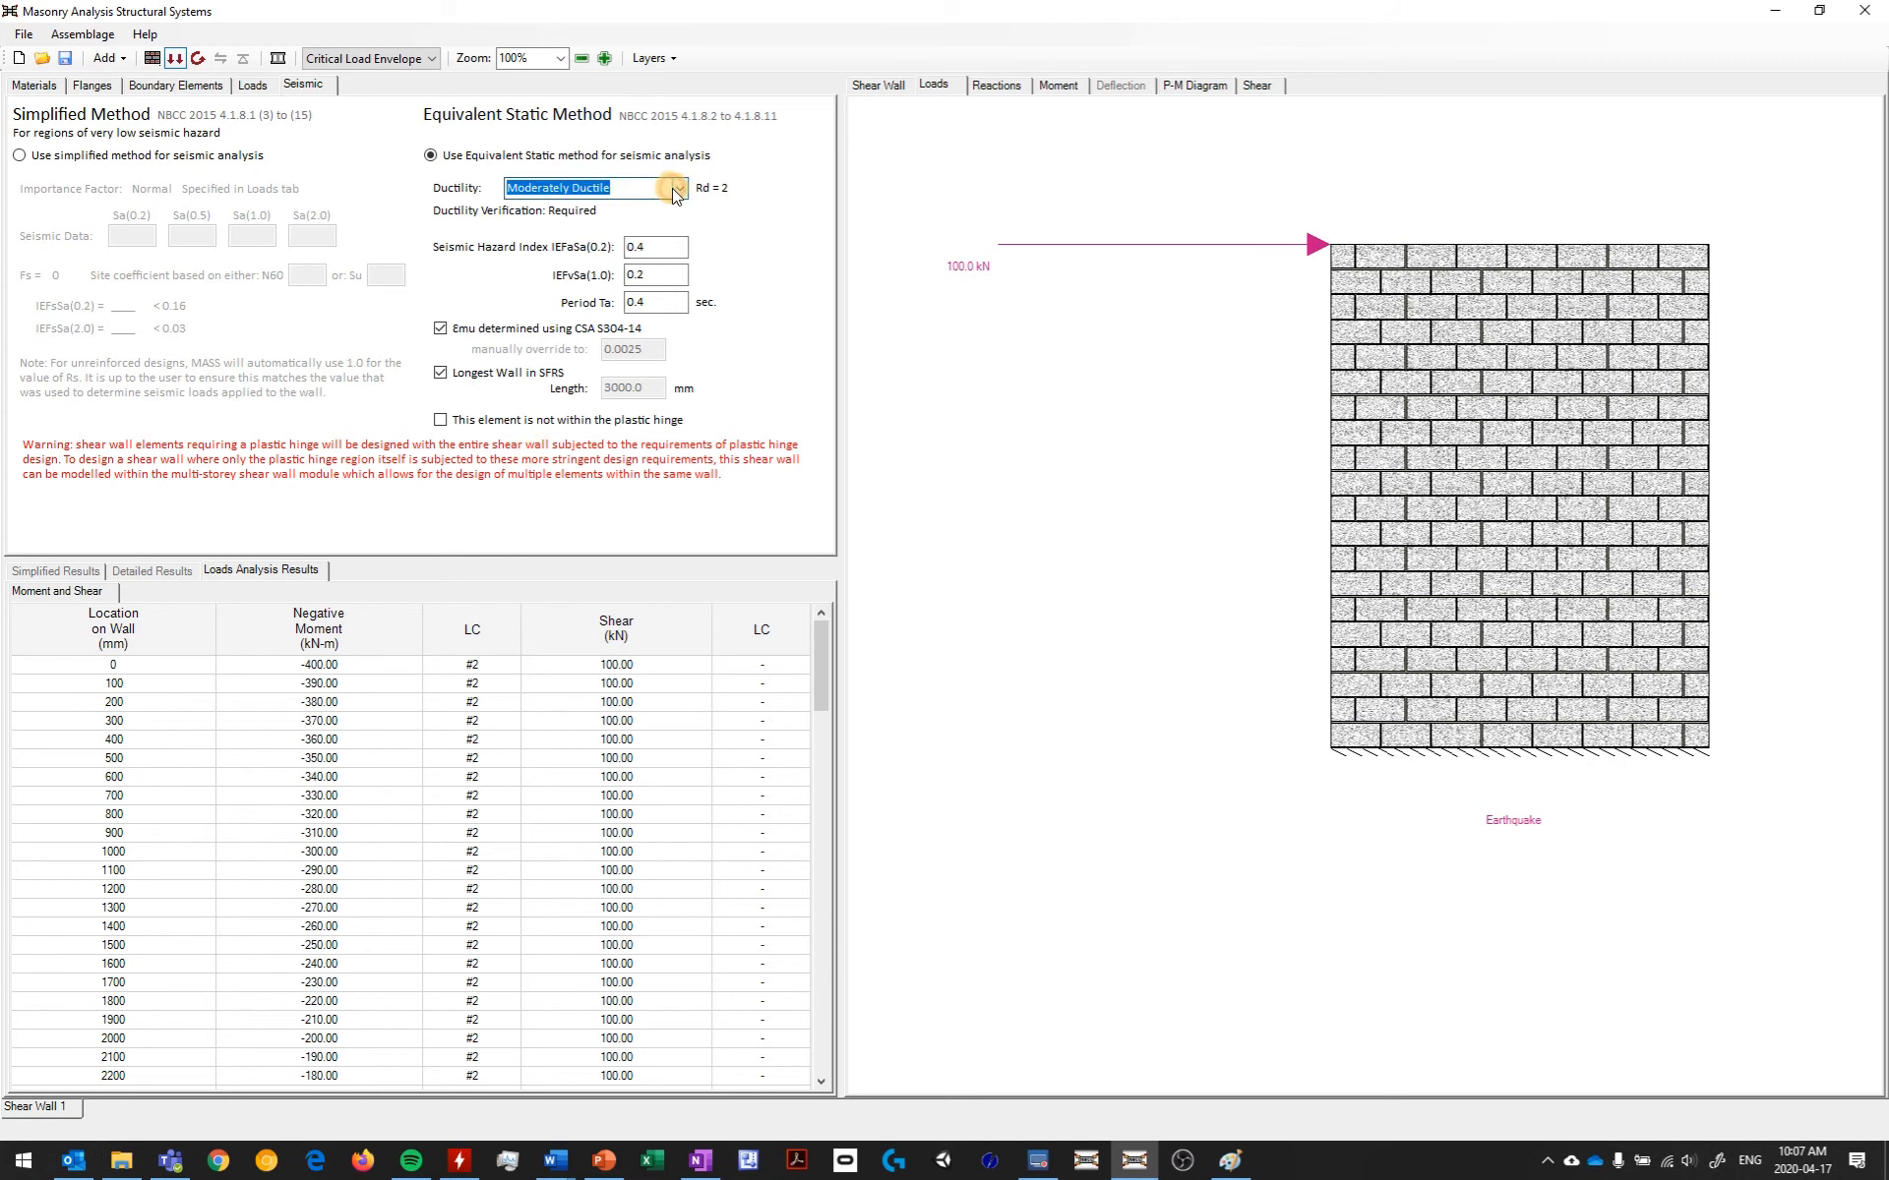
click(677, 192)
click(645, 239)
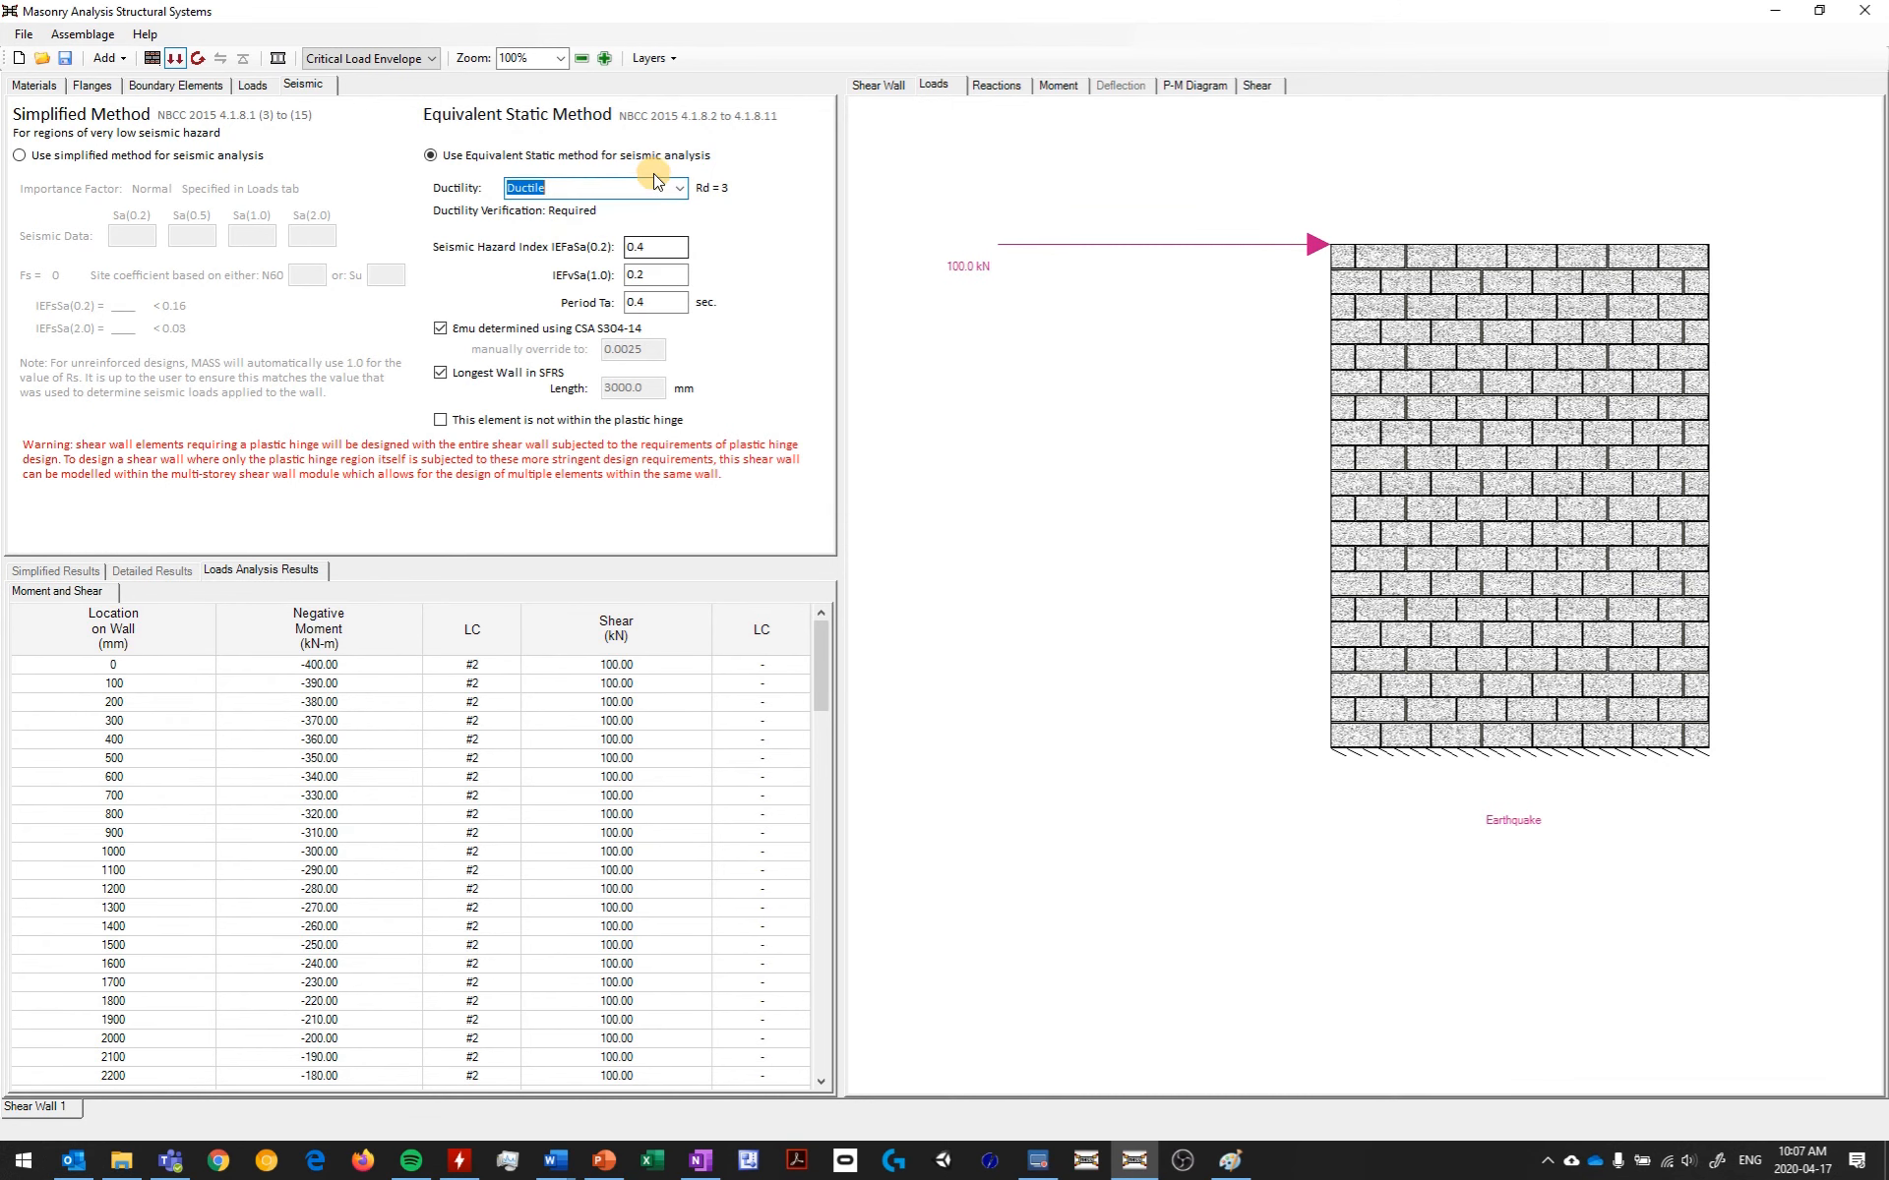